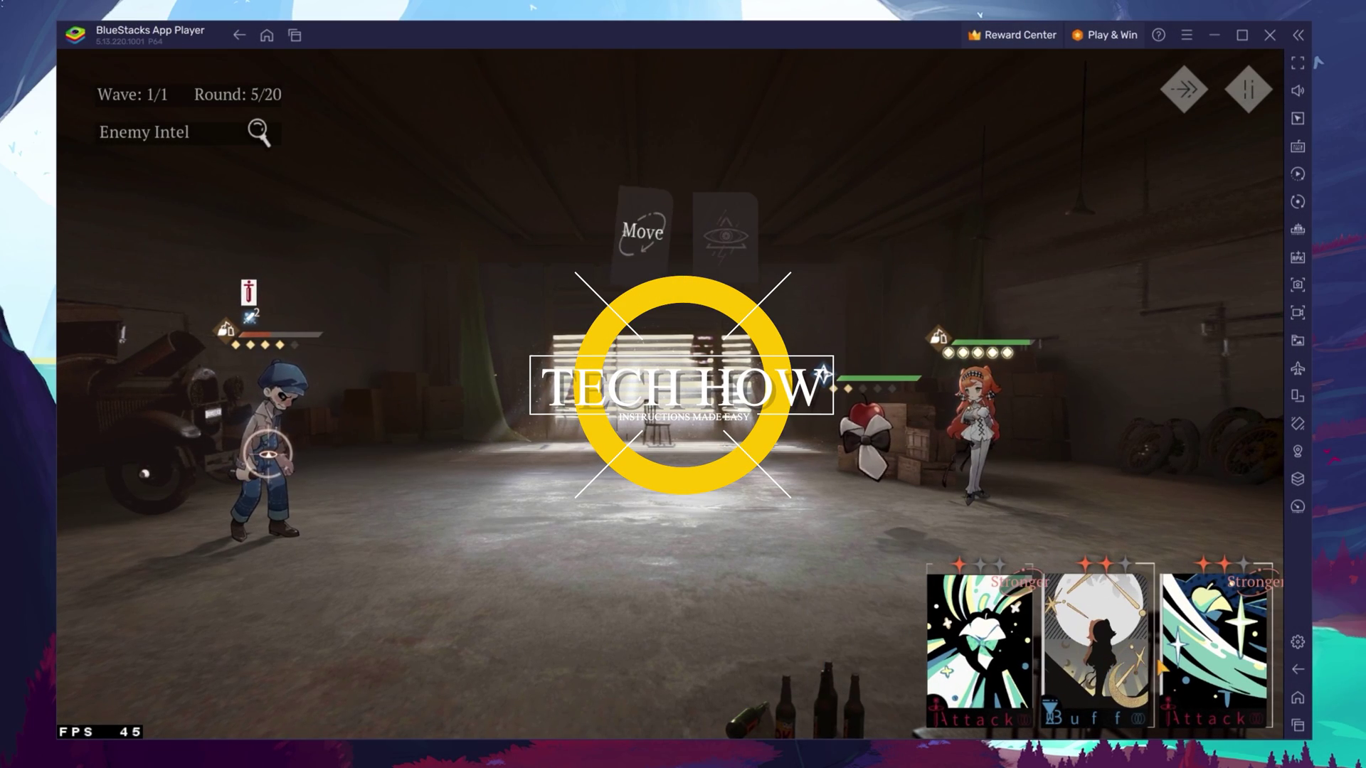
# Play the Buff card, the ultimate card and the rightmost Attack card in the battle.
pyautogui.click(1114, 661)
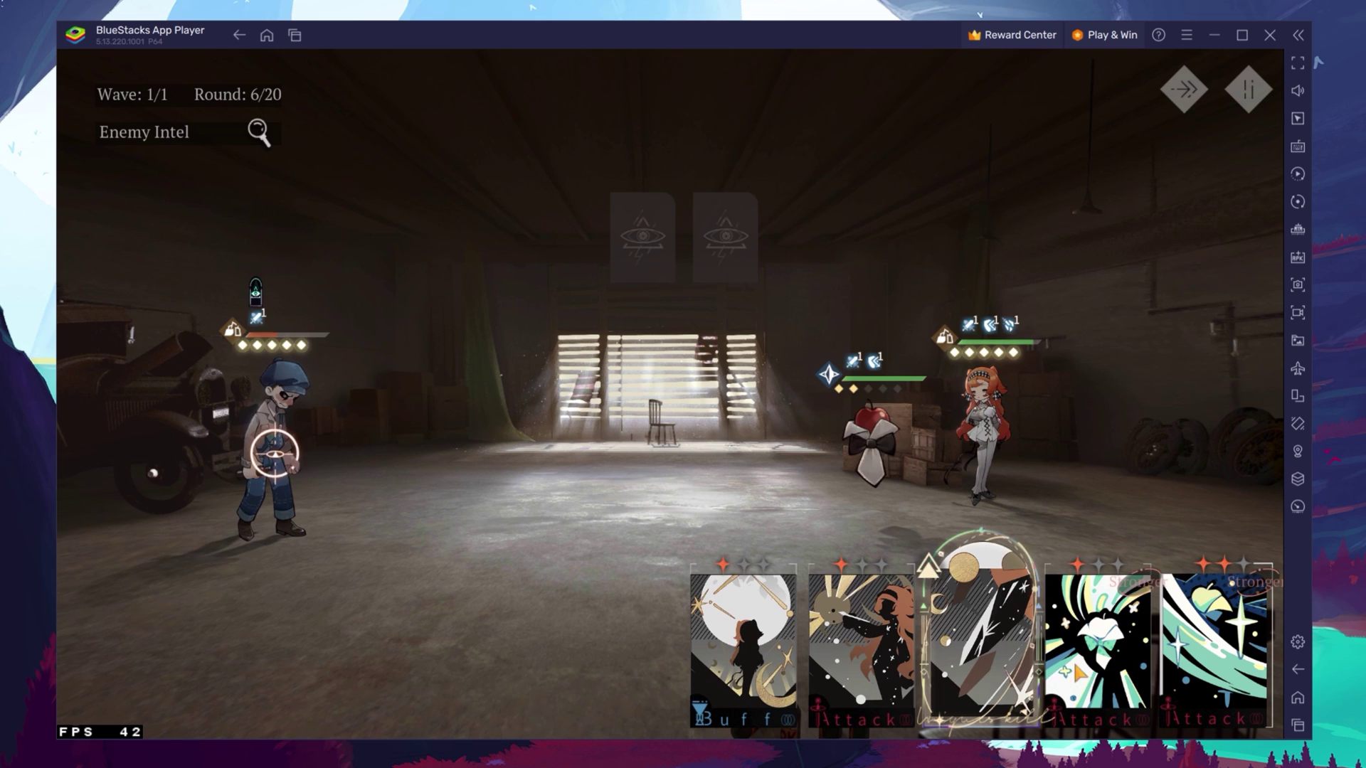
pyautogui.click(980, 640)
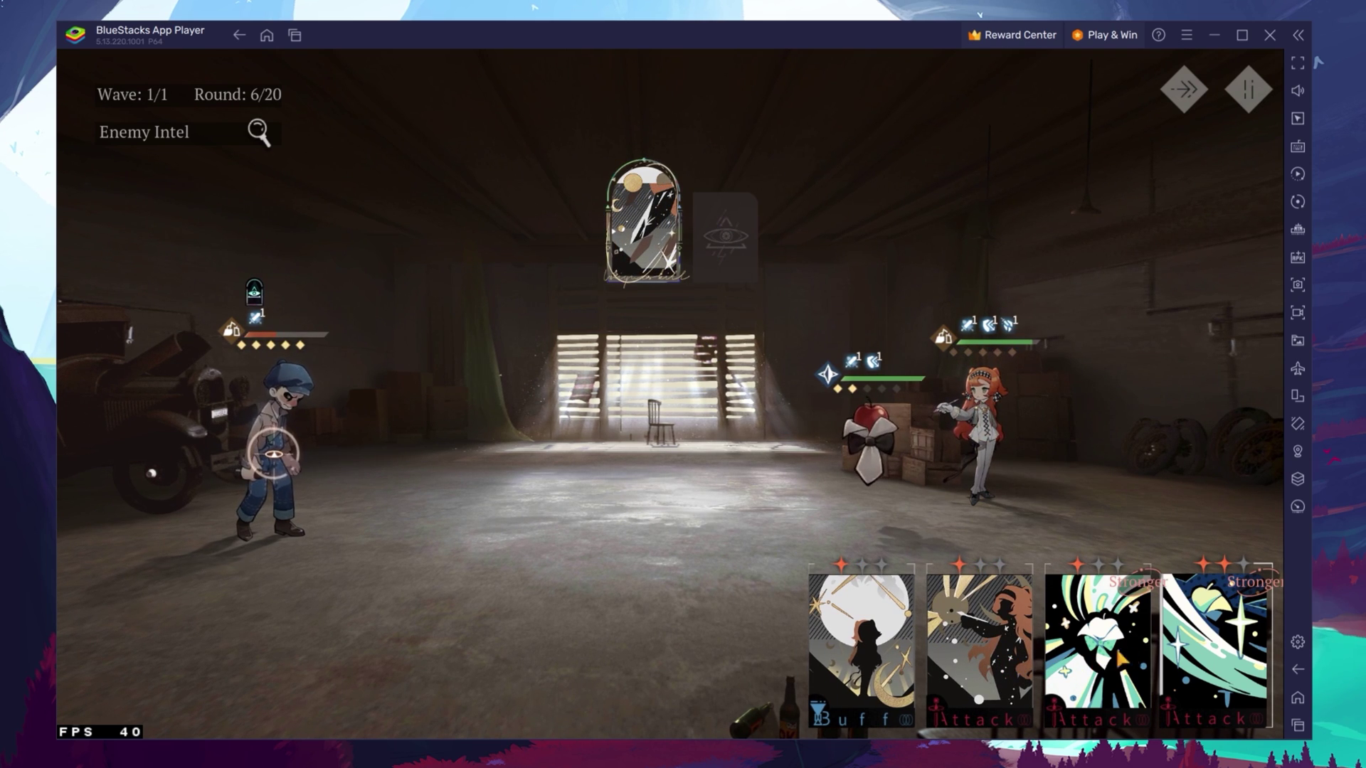
pyautogui.click(1229, 655)
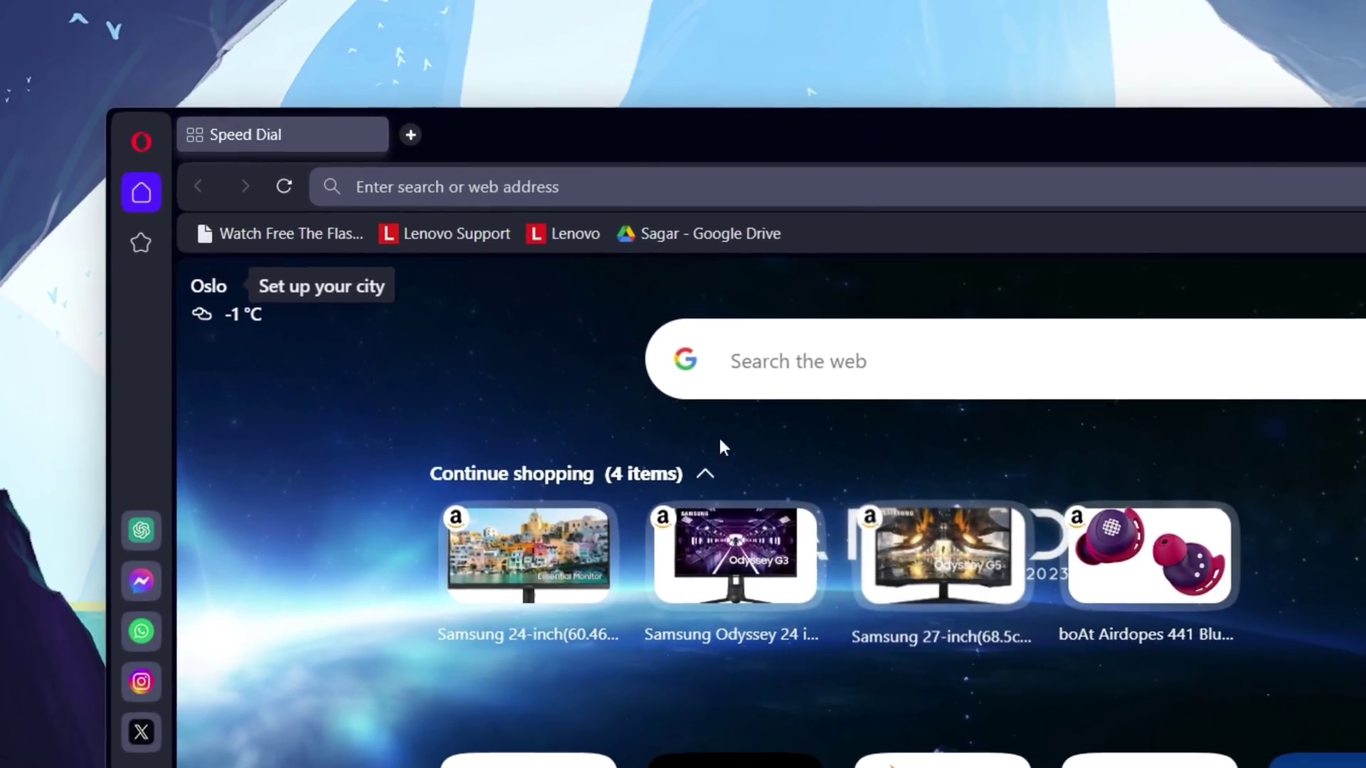
pyautogui.write('https://bstk.me/pq5zmbgAw')
pyautogui.press('Return')
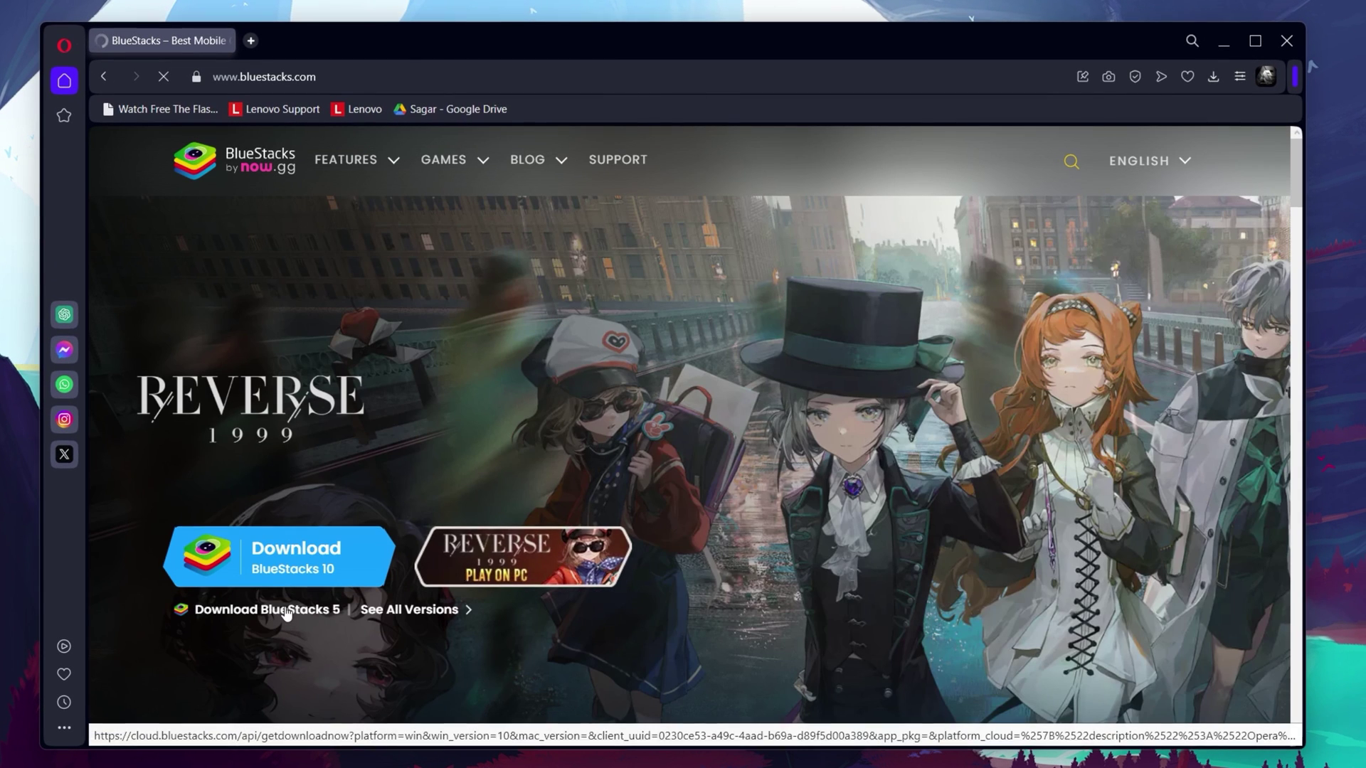
pyautogui.click(285, 612)
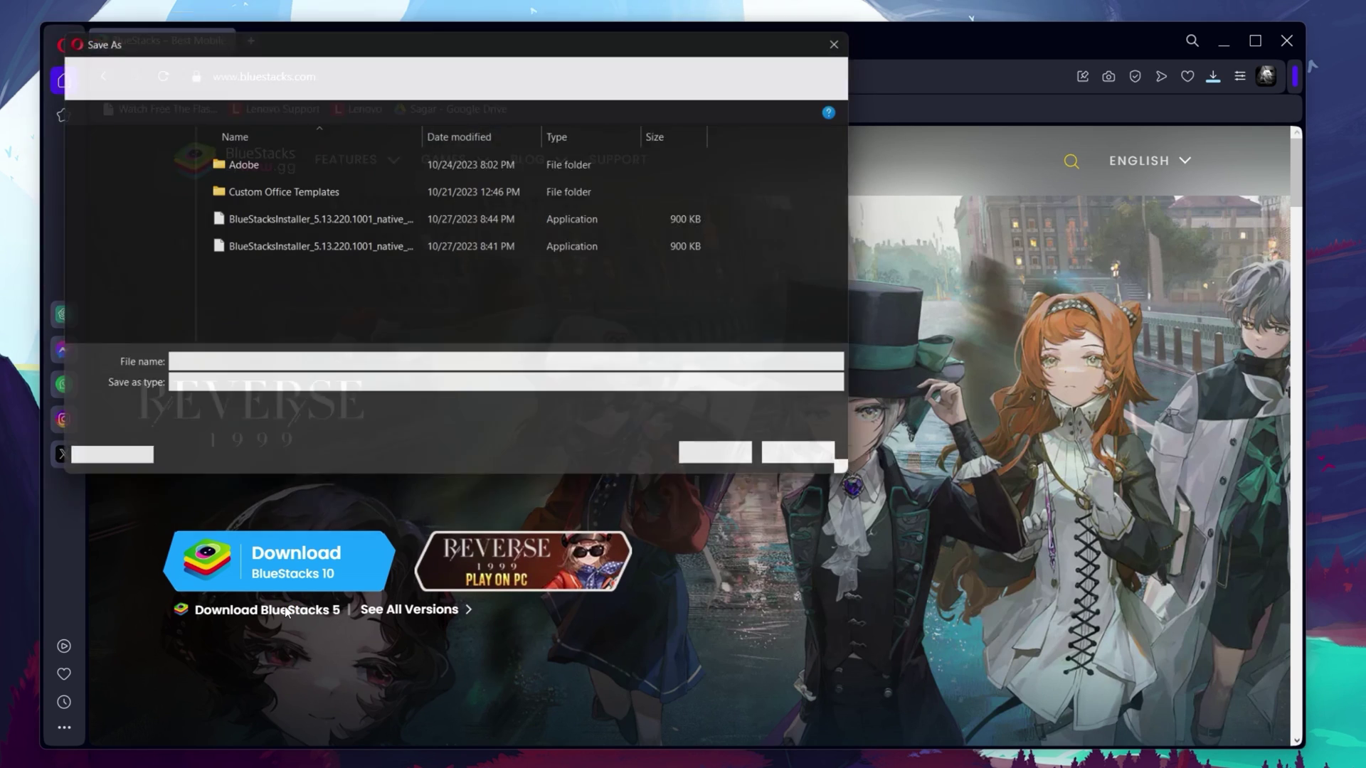
pyautogui.press('Return')
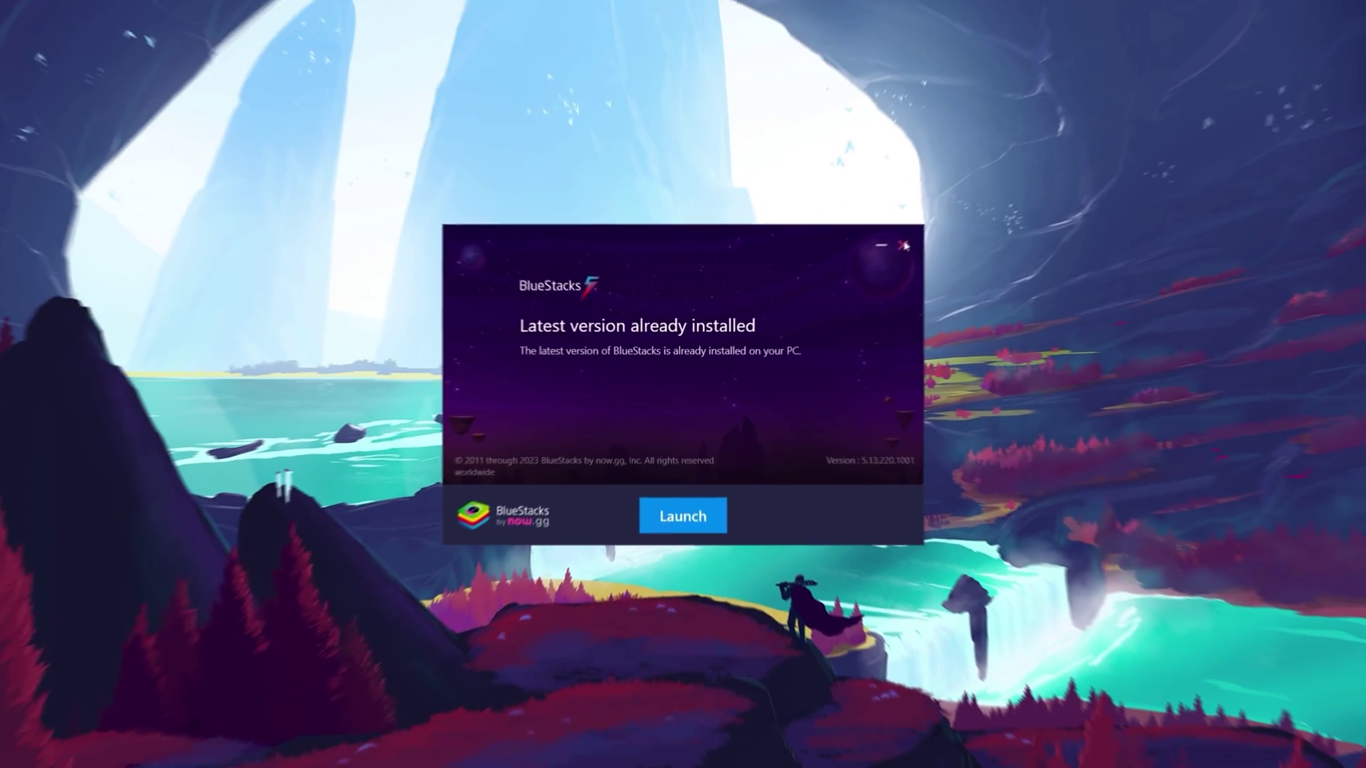
# Switch from the installer to BlueStacks App Player and look up reverse 1999 in the app store's search history.
pyautogui.click(1047, 160)
pyautogui.click(845, 751)
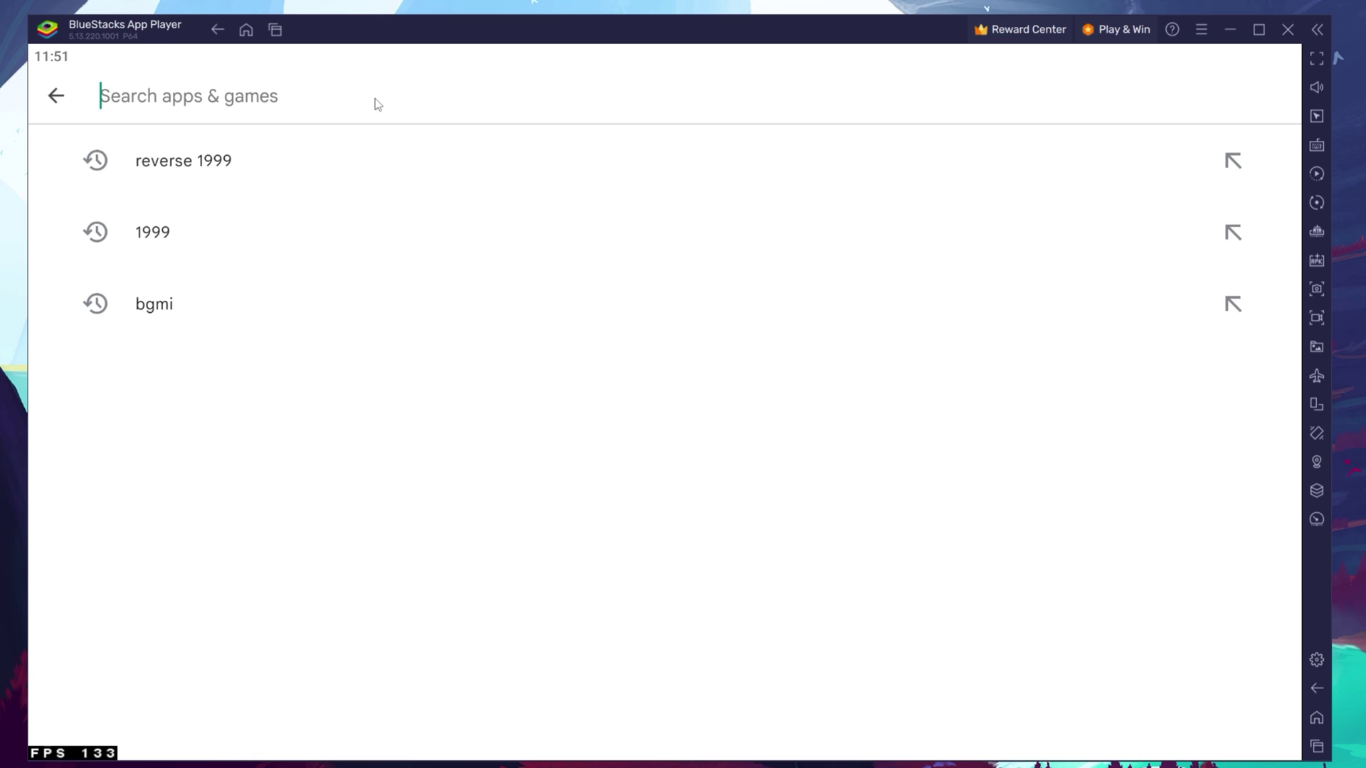
pyautogui.click(355, 171)
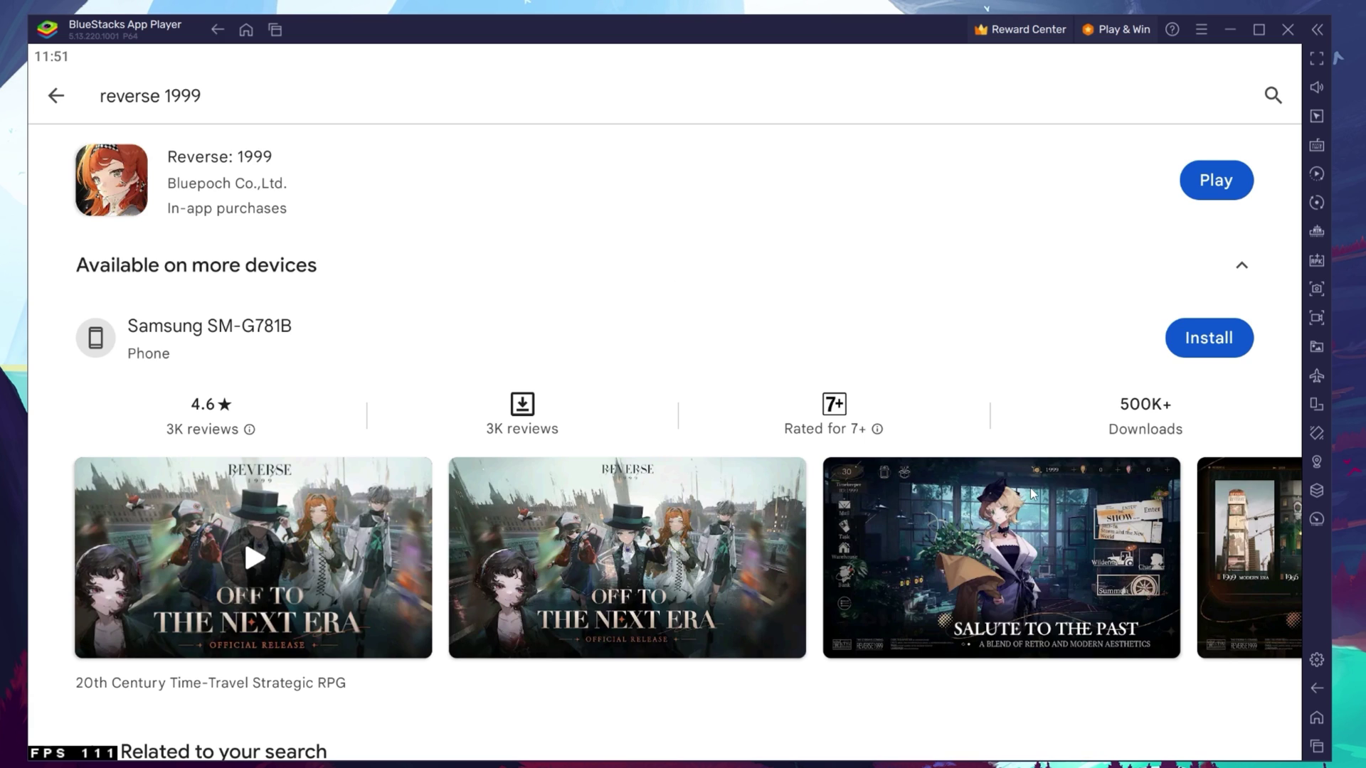
# Review the CPU and memory allocation choices in the emulator's Performance settings, keeping the performance mode at Balanced.
pyautogui.click(1315, 663)
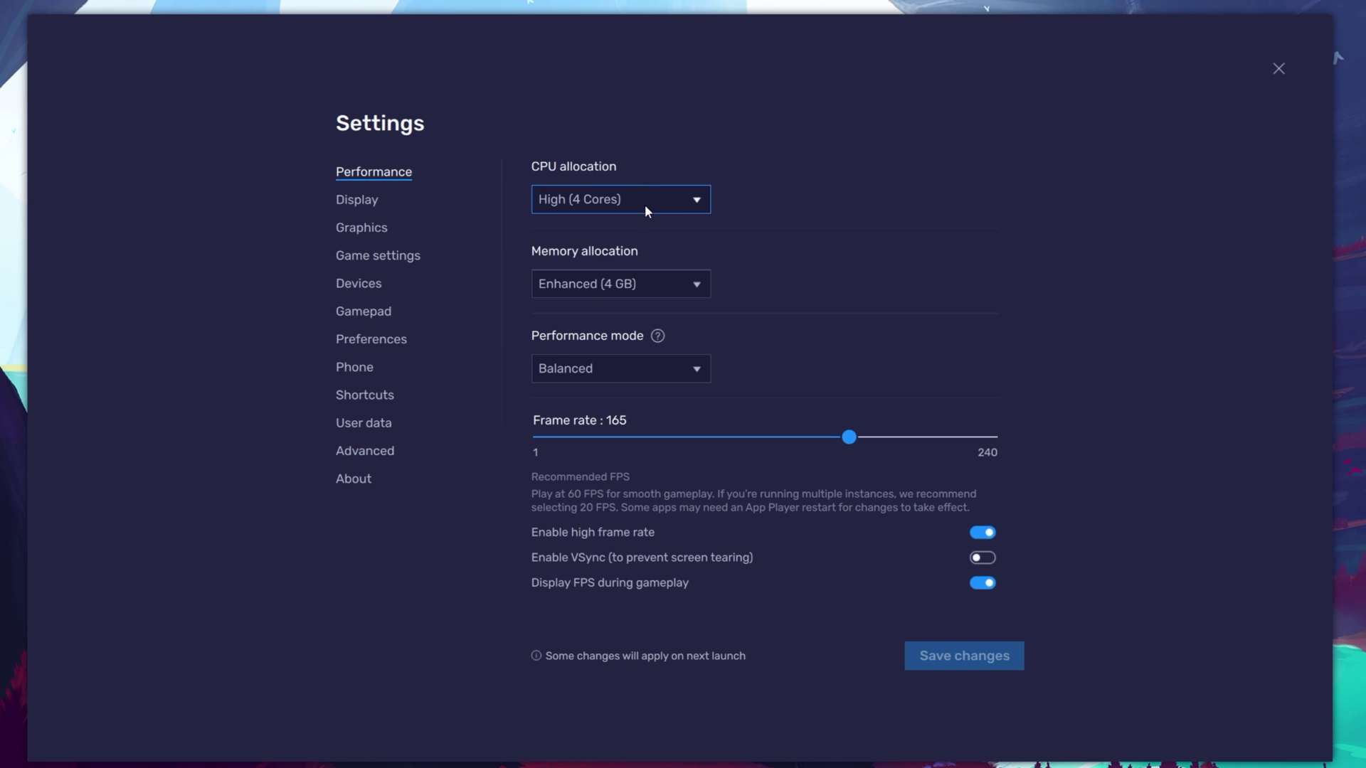
pyautogui.click(673, 206)
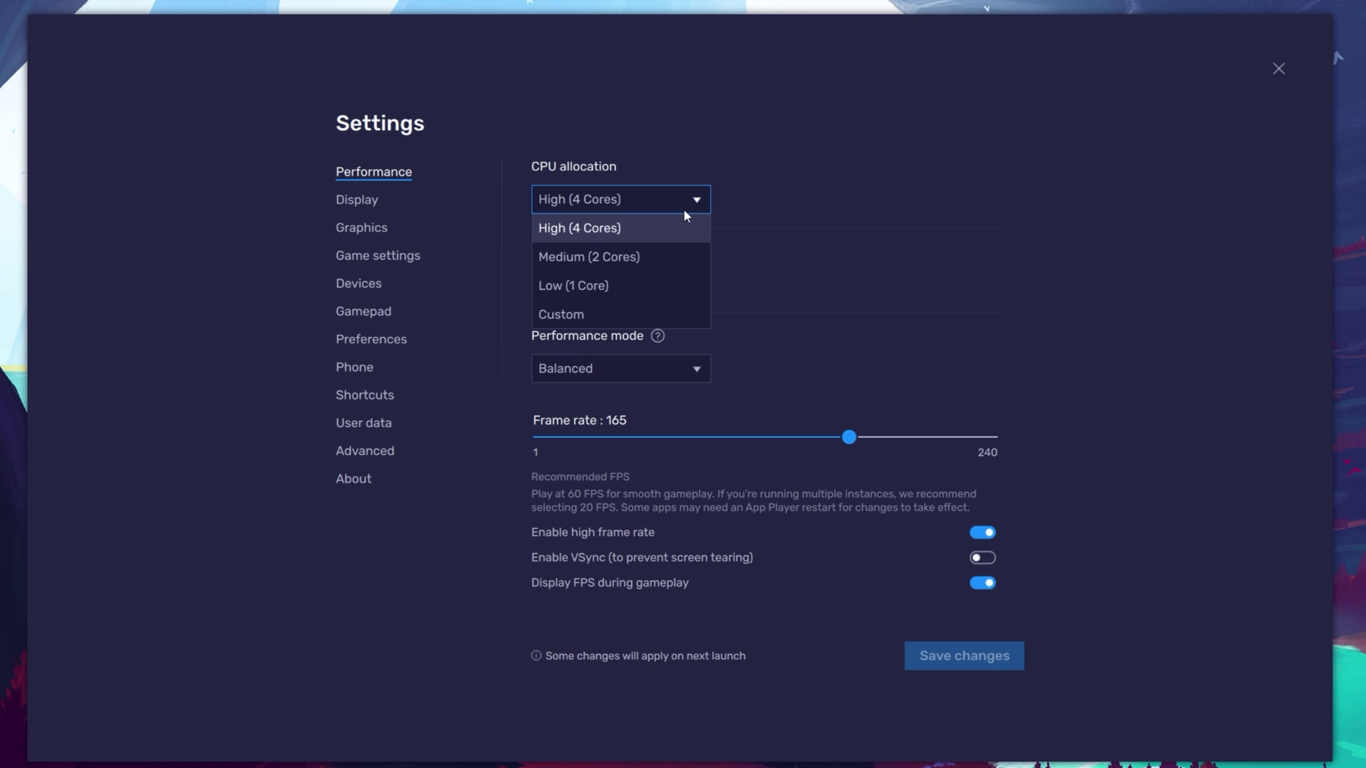
pyautogui.click(729, 211)
pyautogui.click(642, 286)
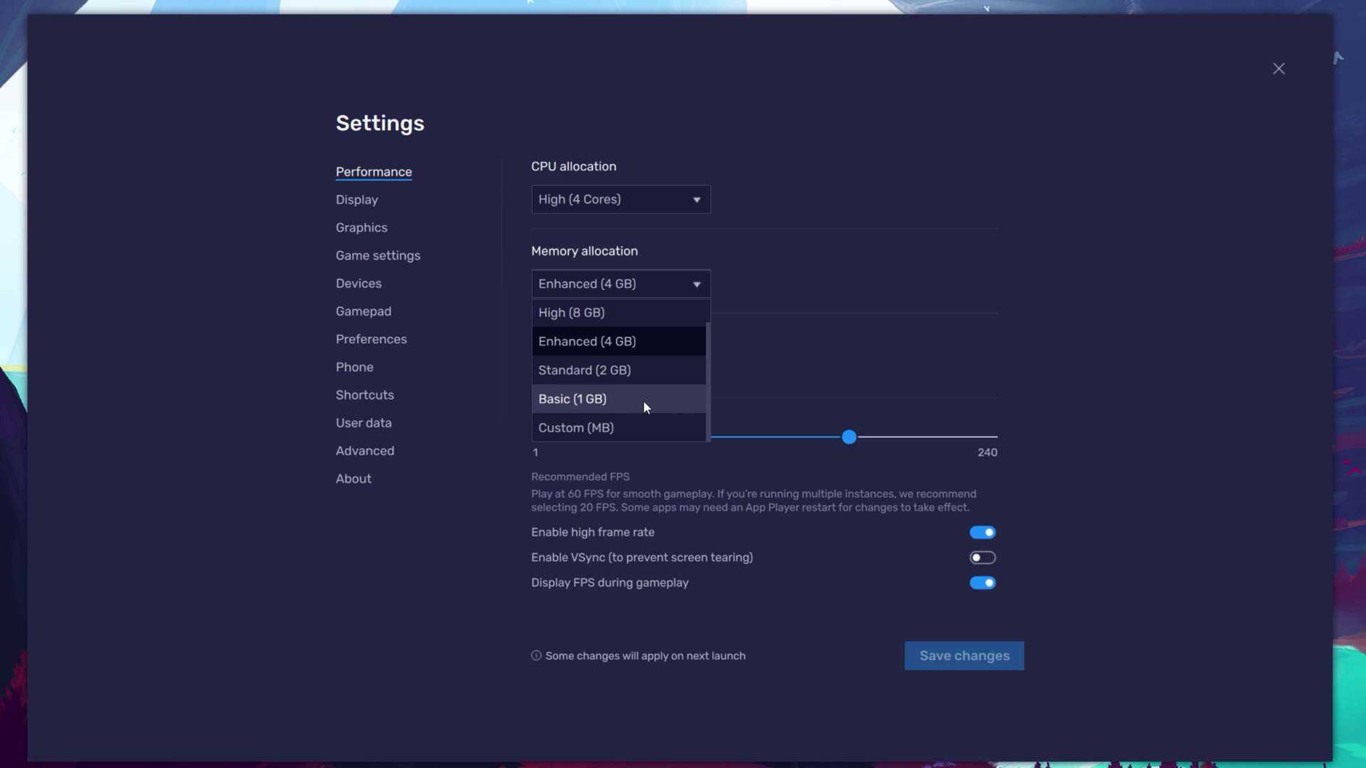
pyautogui.click(681, 283)
pyautogui.click(683, 375)
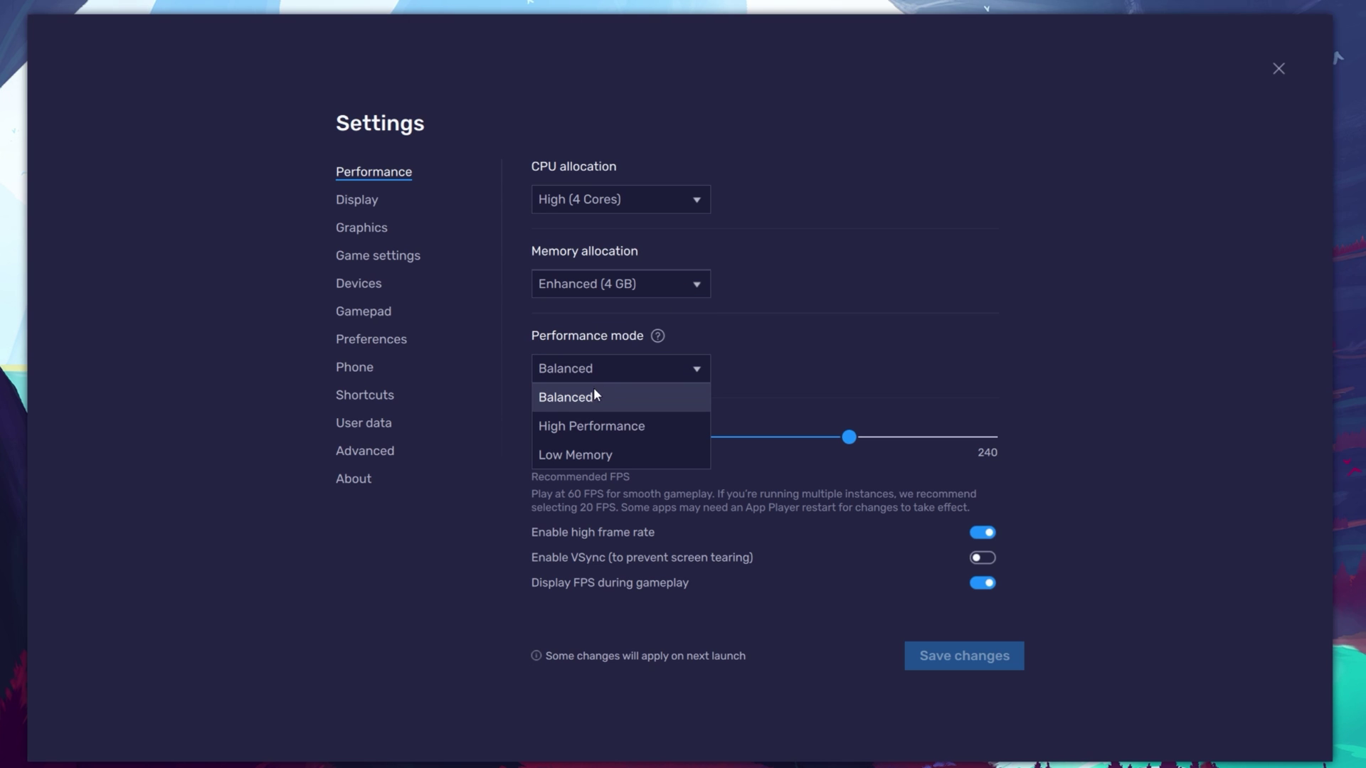
pyautogui.click(638, 398)
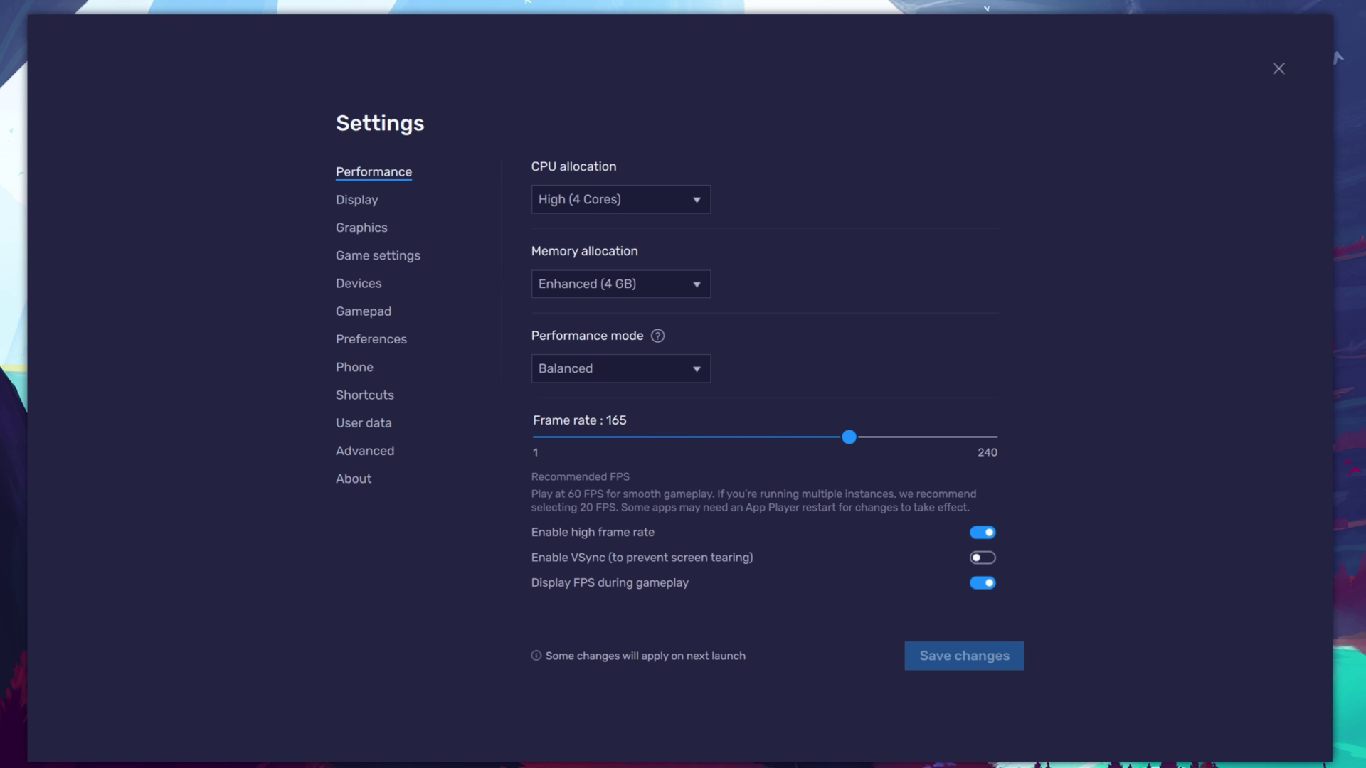
# Check the available refresh rates of the internal display in the Windows advanced display settings, and close them.
pyautogui.rightClick(807, 0)
pyautogui.click(869, 98)
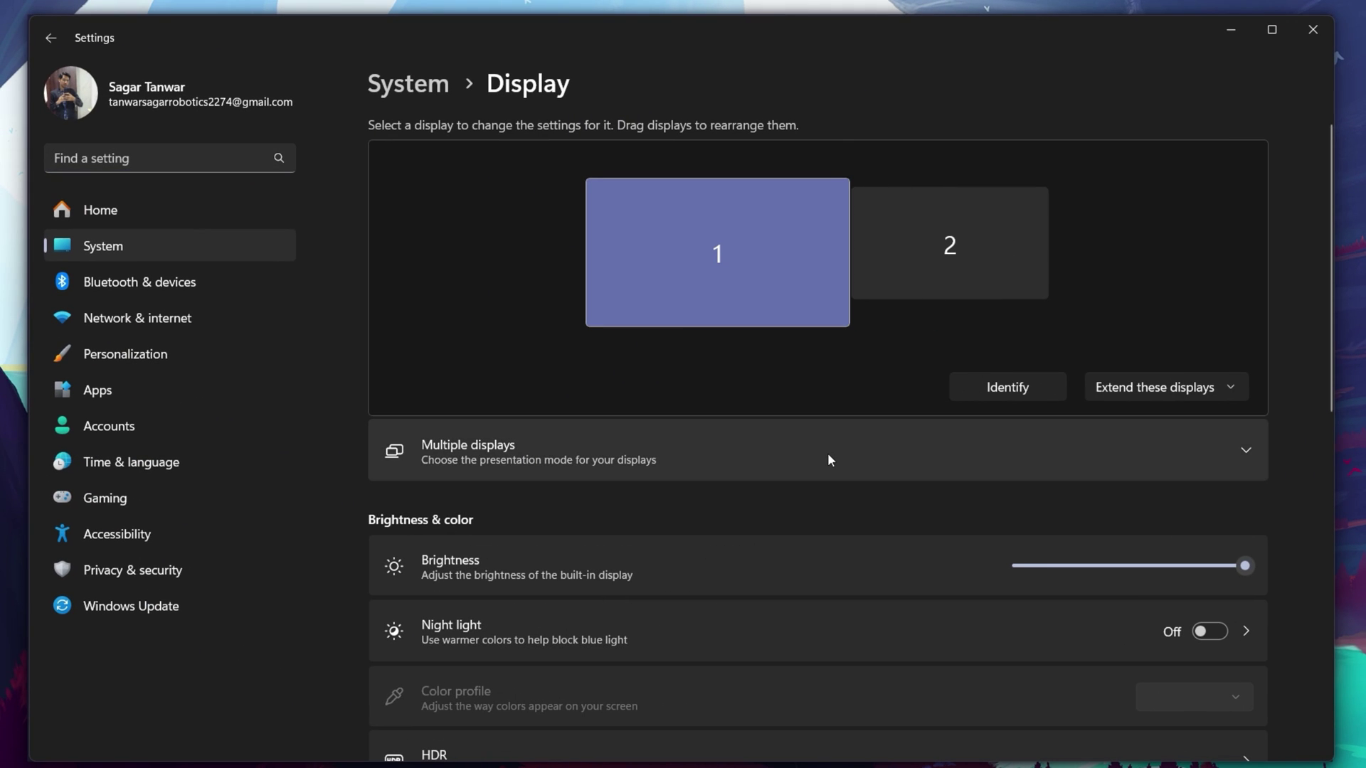
pyautogui.scroll(-8, 828, 459)
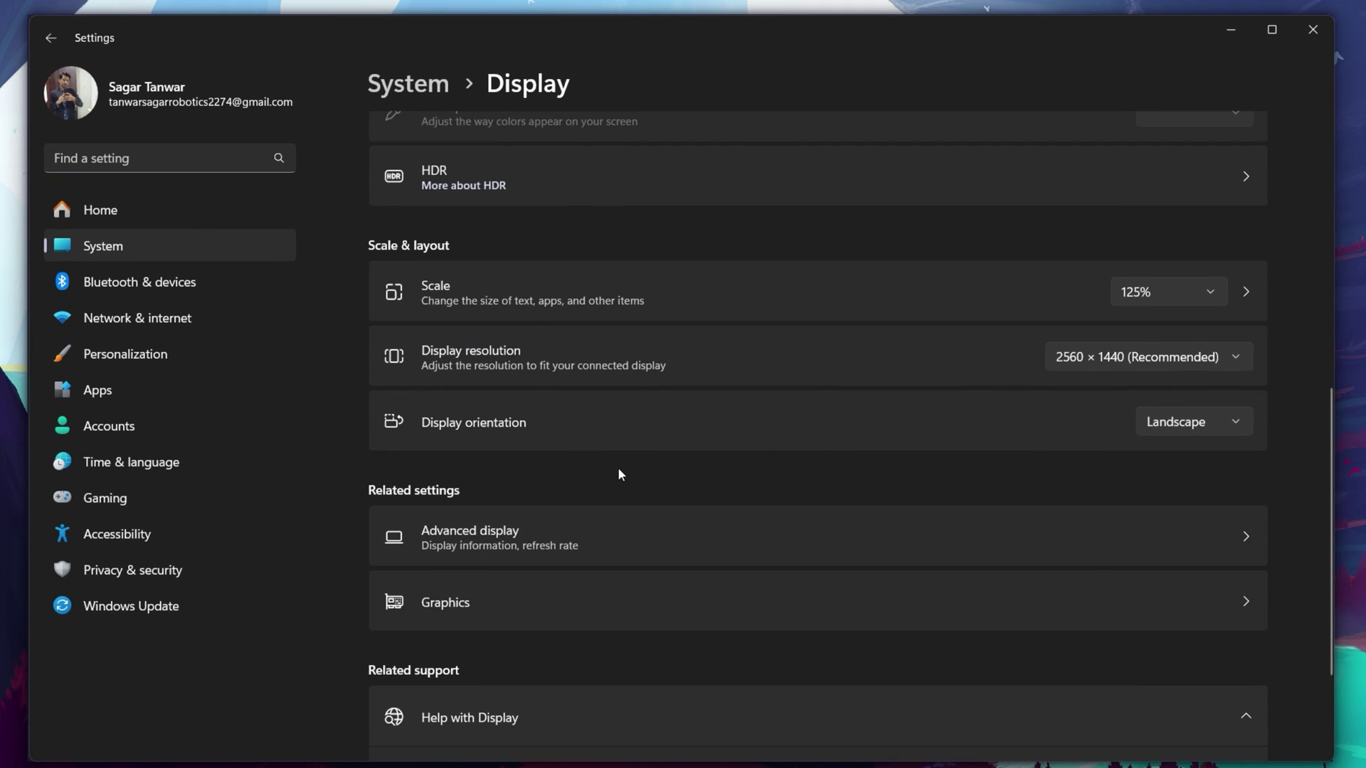
pyautogui.scroll(10, 625, 469)
pyautogui.scroll(-12, 637, 463)
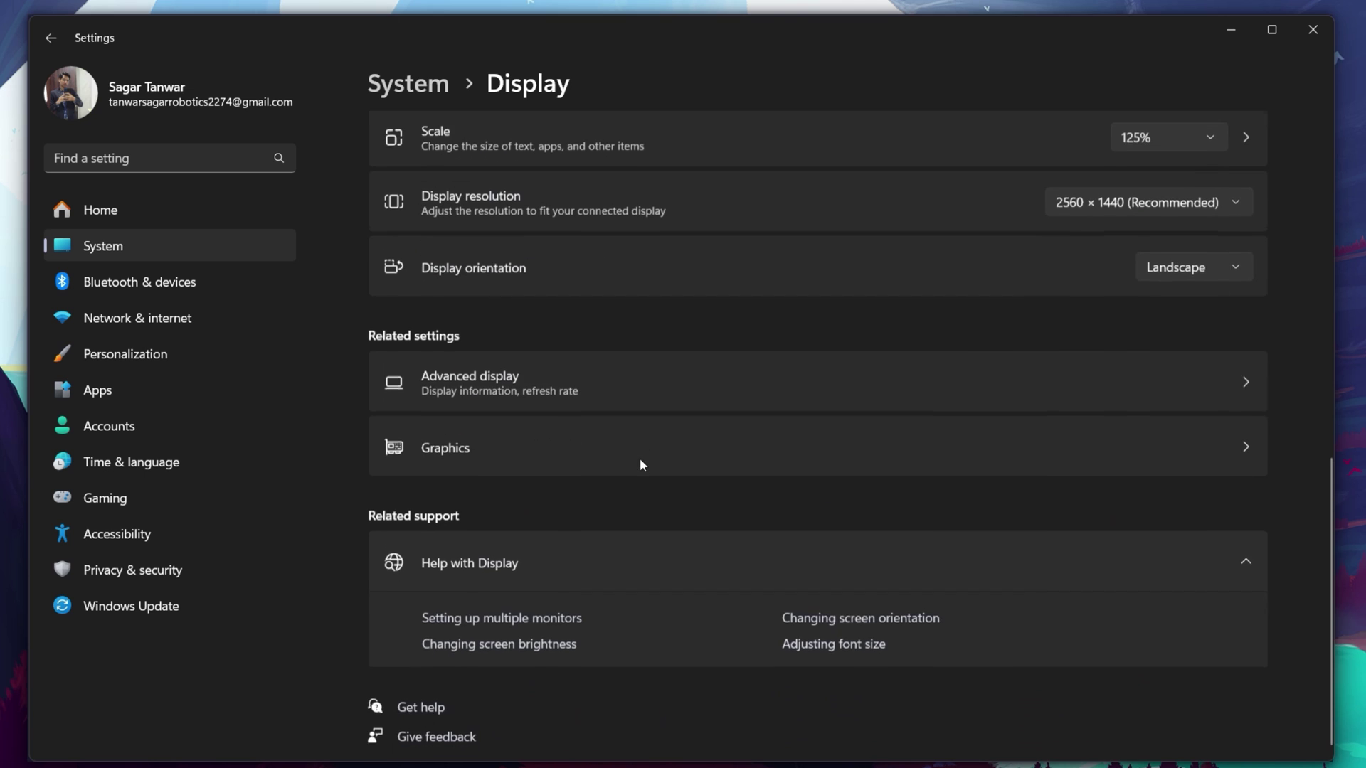
pyautogui.click(610, 399)
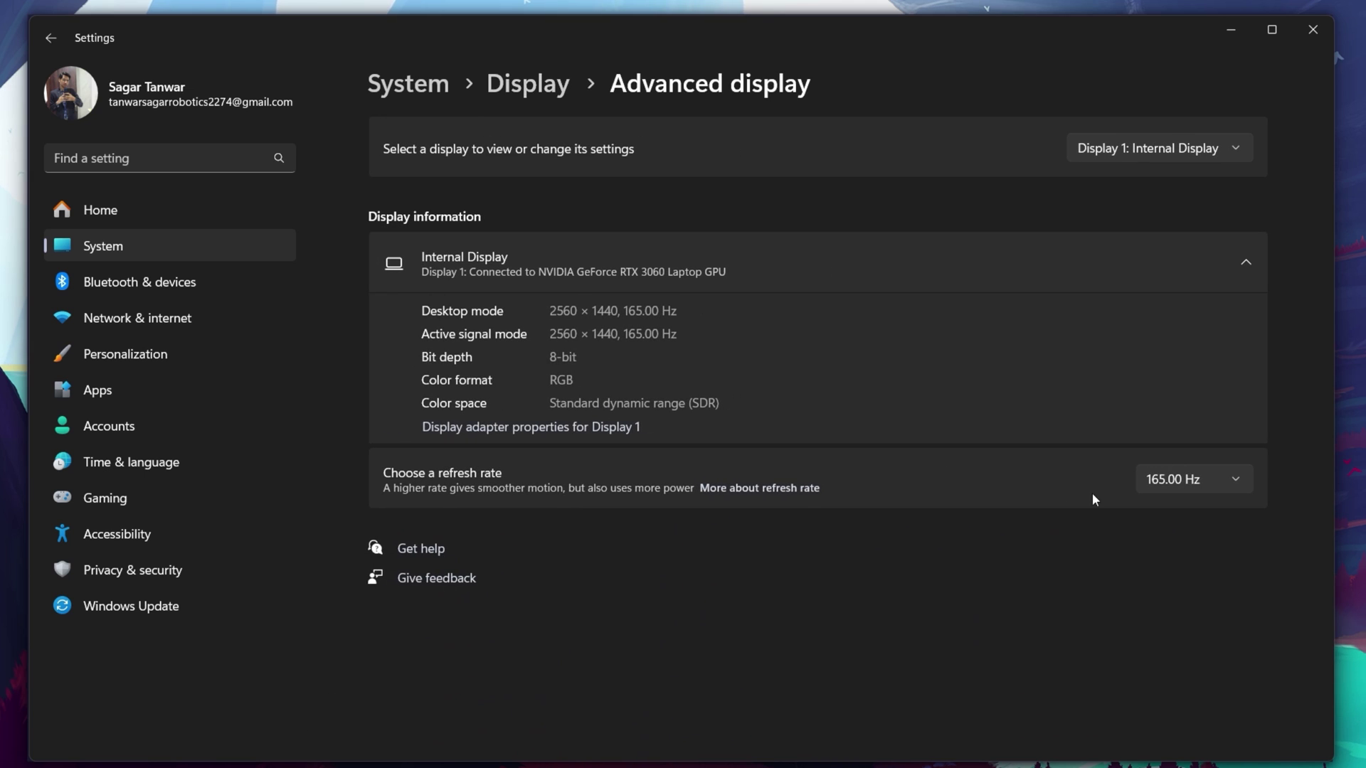
pyautogui.click(1181, 479)
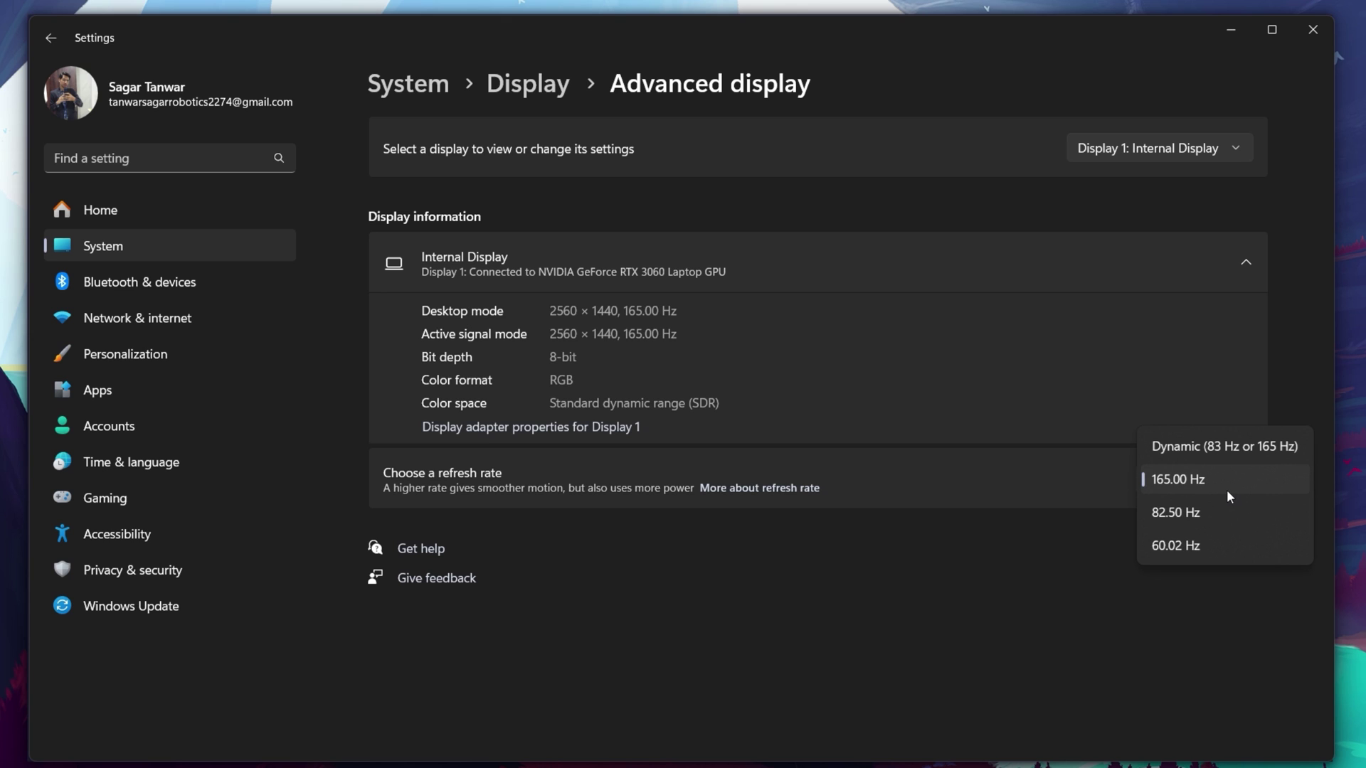
pyautogui.click(1312, 27)
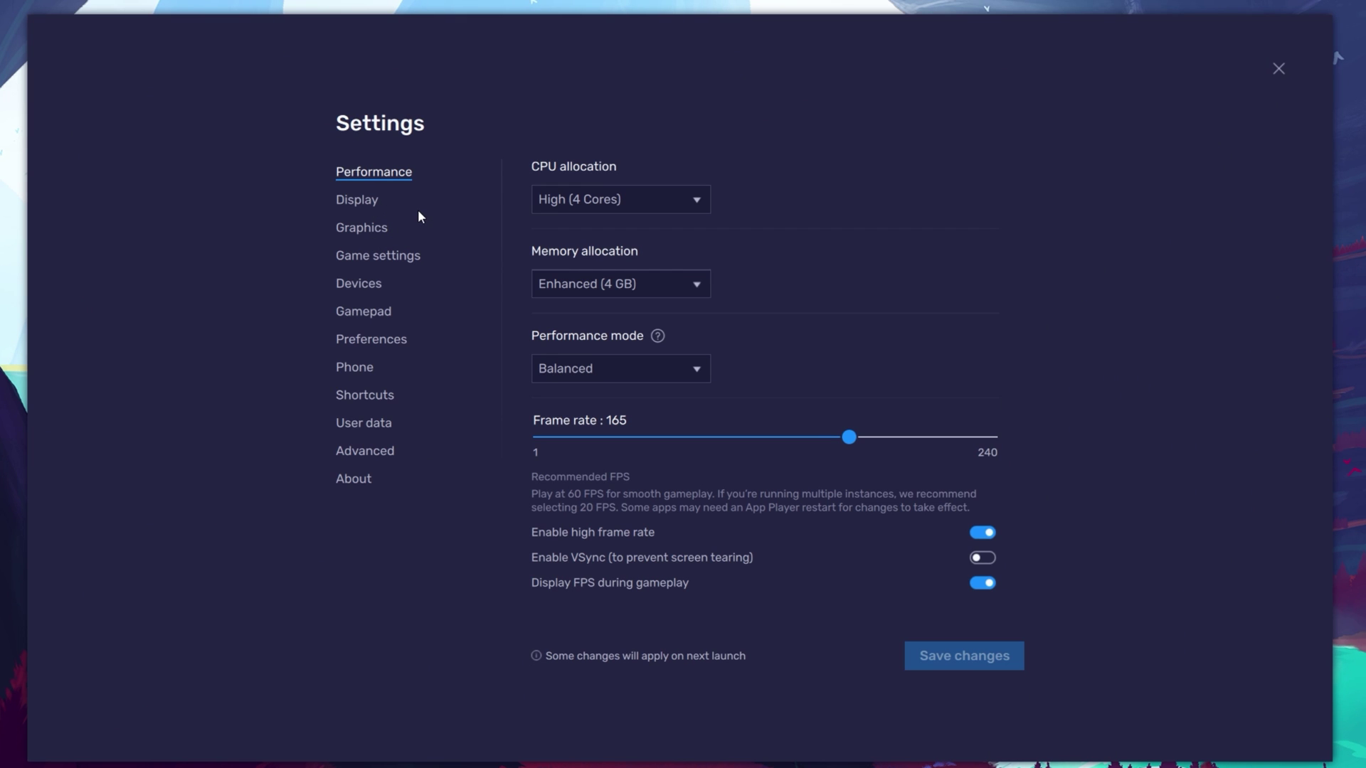
# Review the emulator's display resolution and pixel density settings, close the settings and launch Reverse: 1999.
pyautogui.click(359, 199)
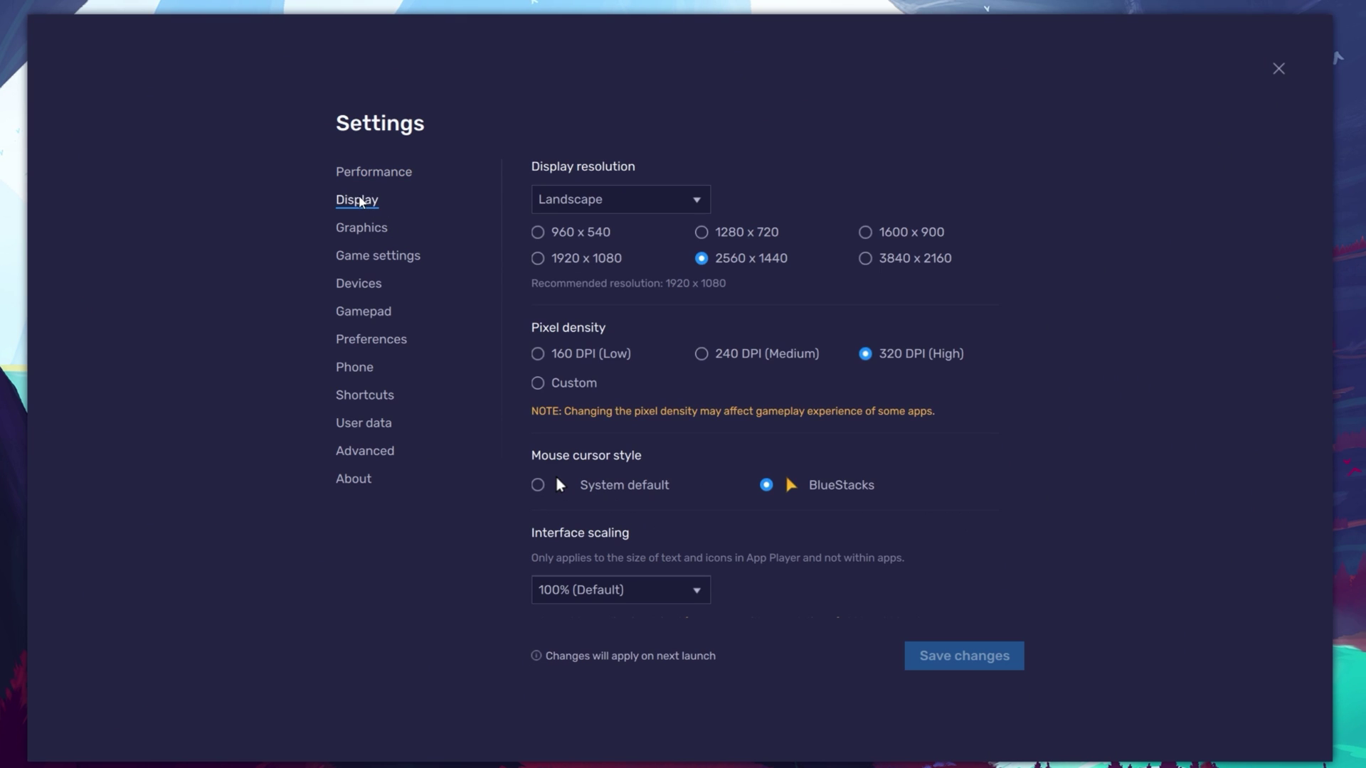
pyautogui.click(1280, 70)
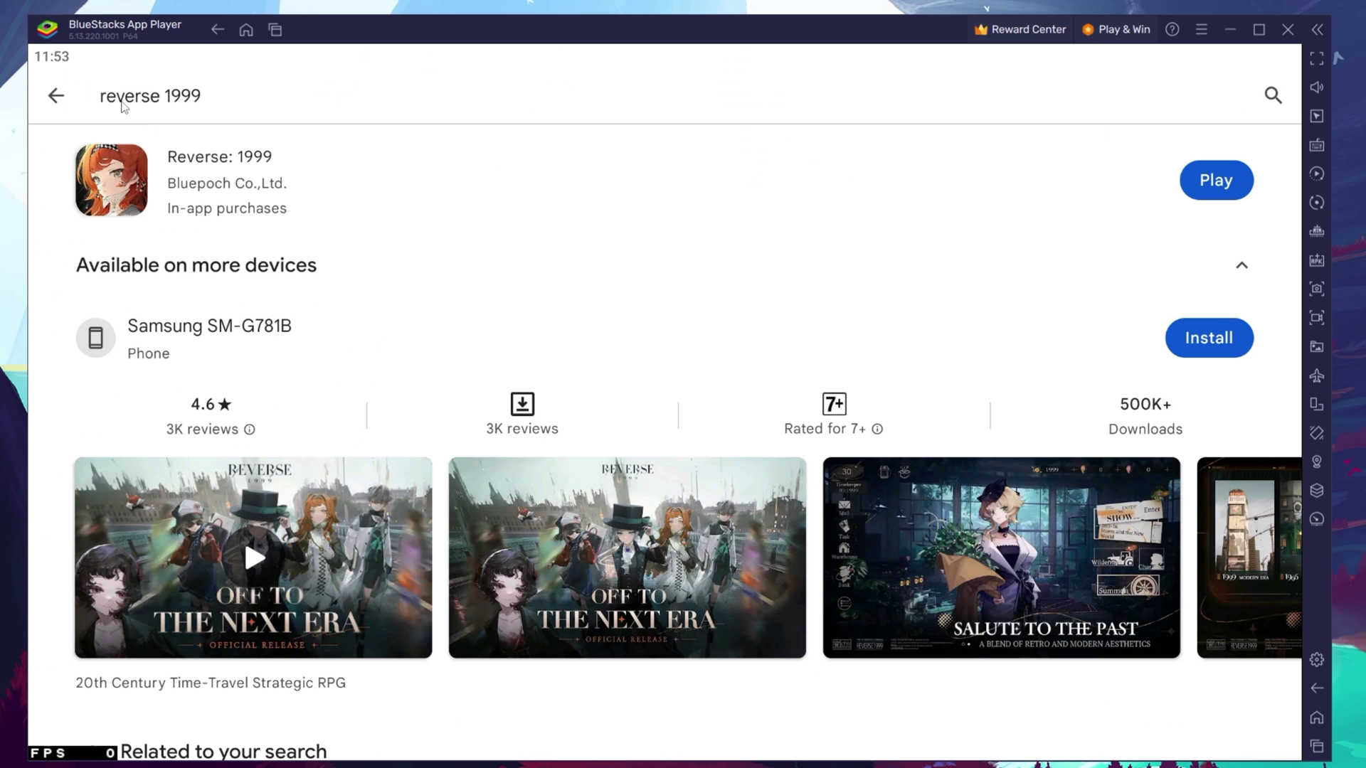
pyautogui.click(1231, 185)
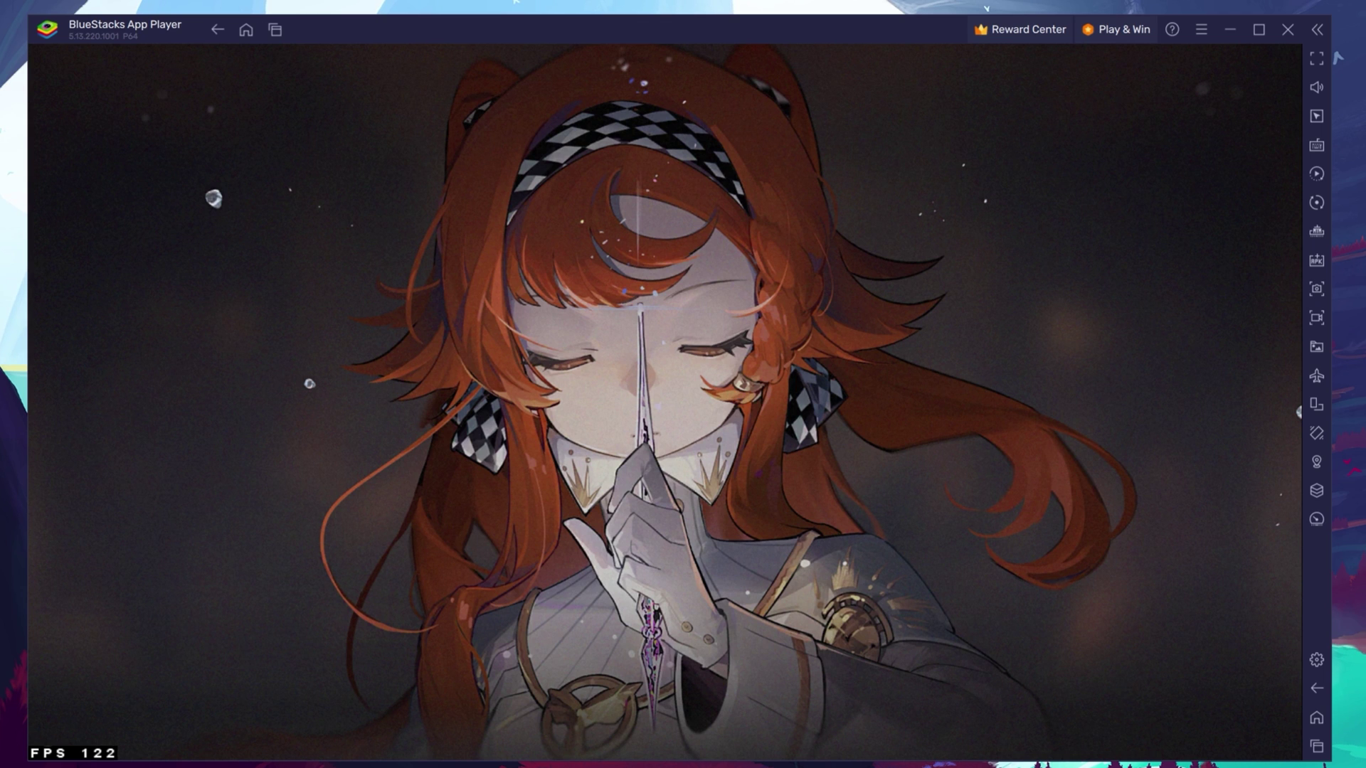
# Place a Tap spot control on the game screen in the Custom control scheme and close the controls editor.
pyautogui.click(1316, 146)
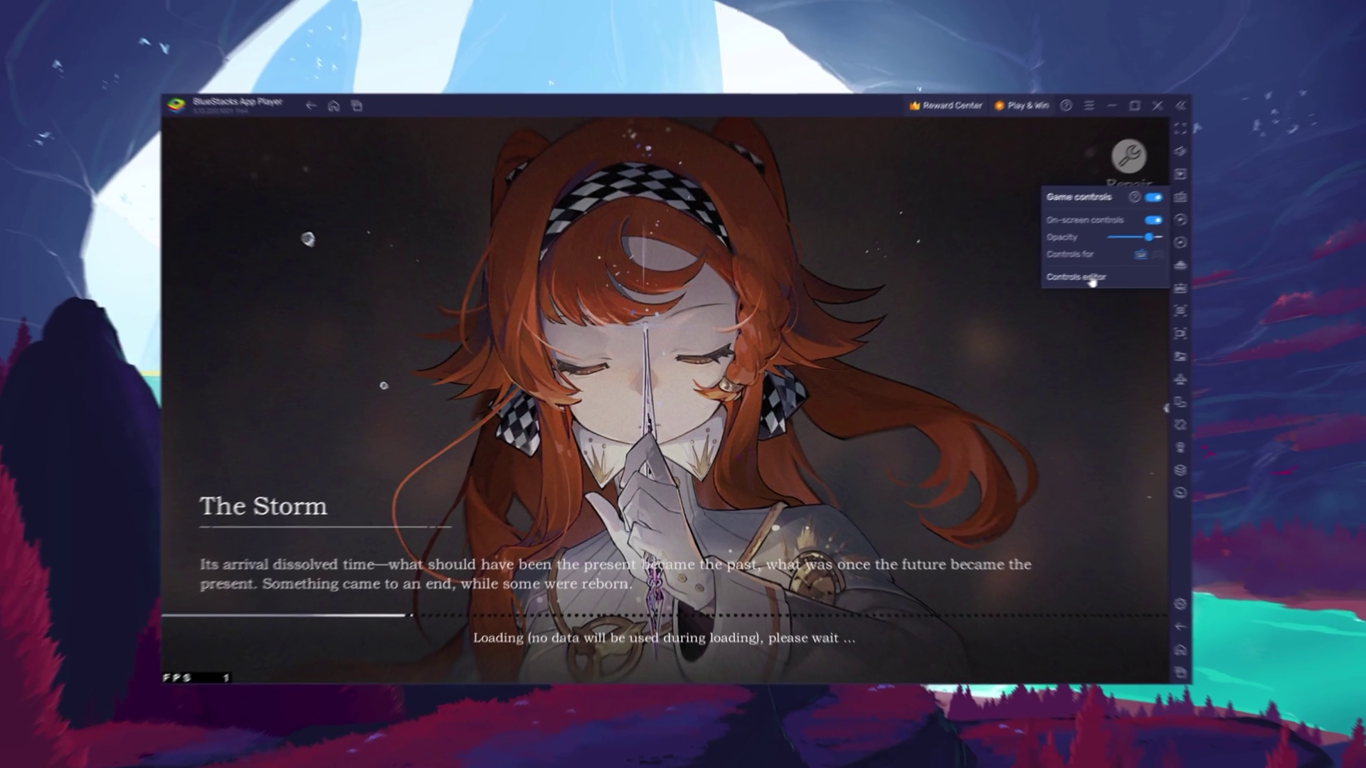
pyautogui.click(1091, 279)
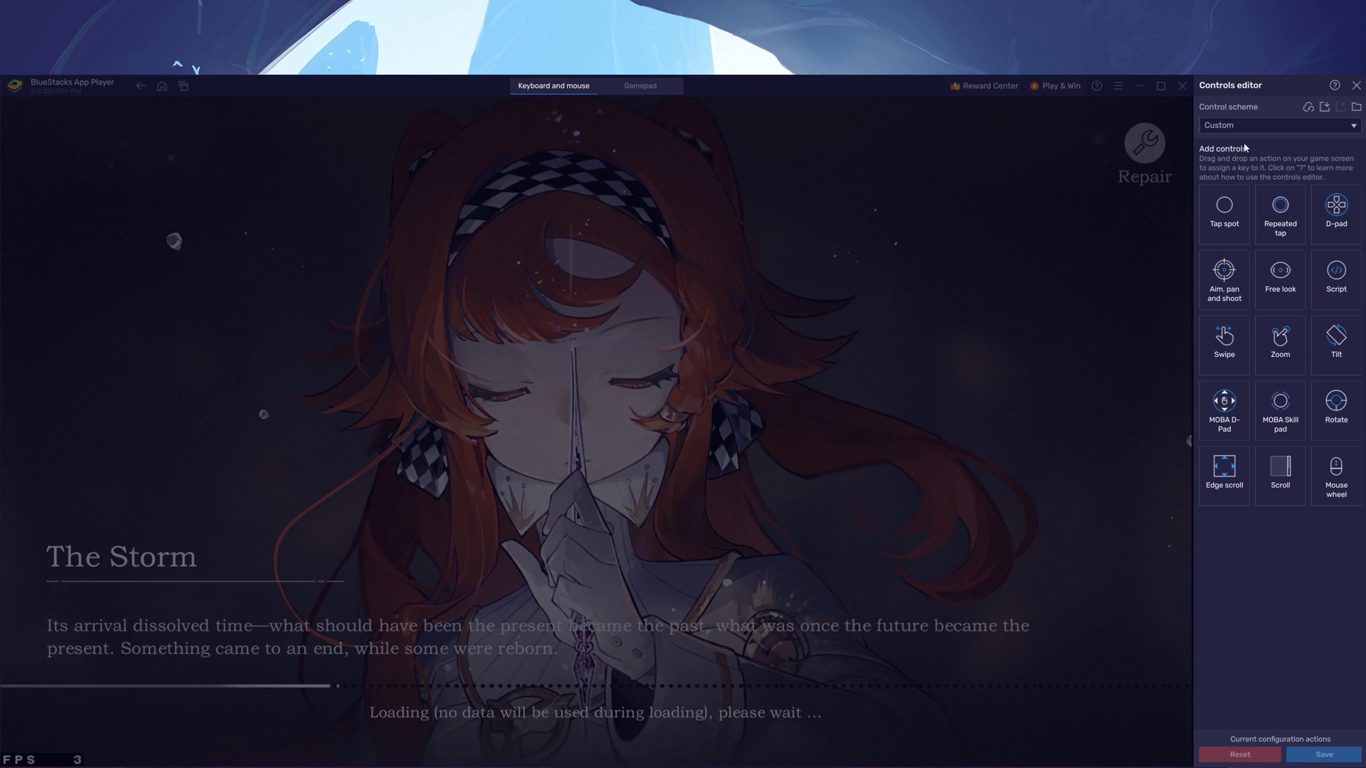
pyautogui.click(1246, 127)
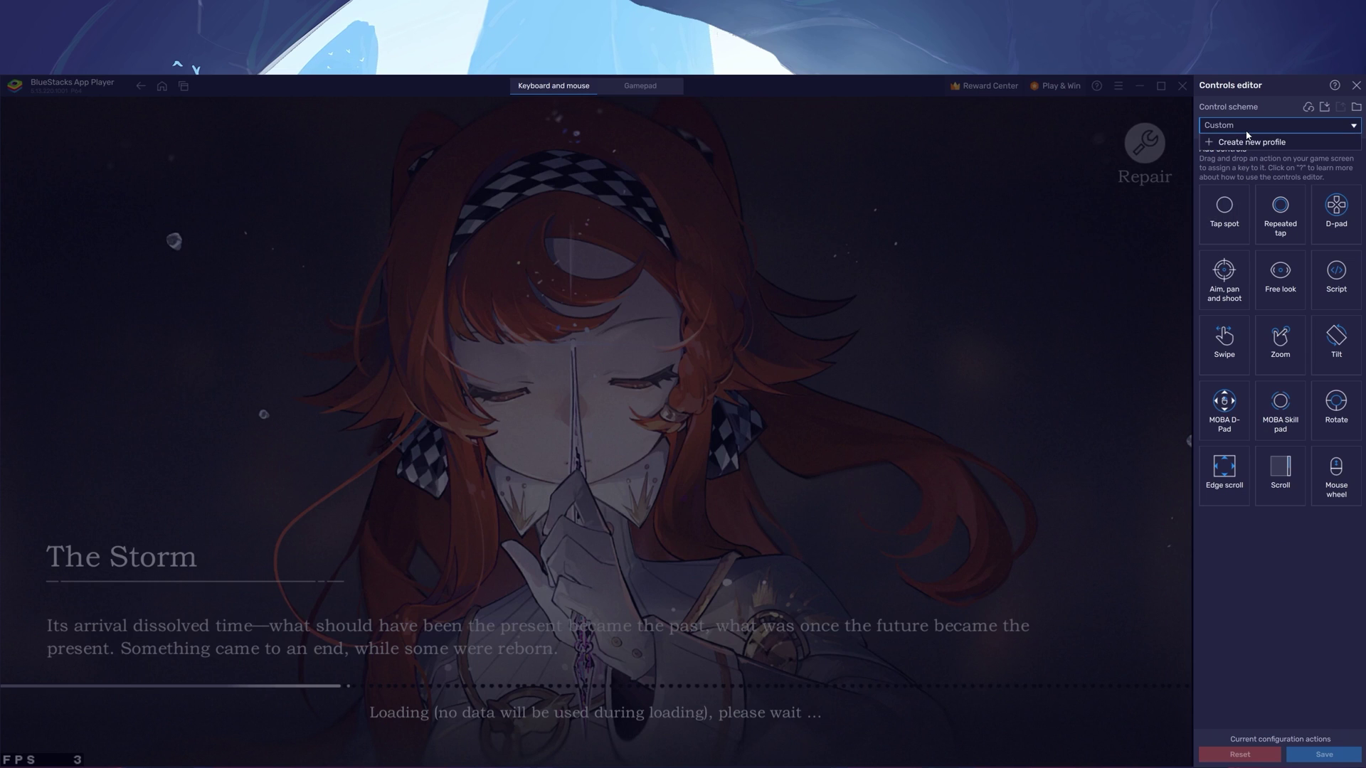
pyautogui.click(1246, 131)
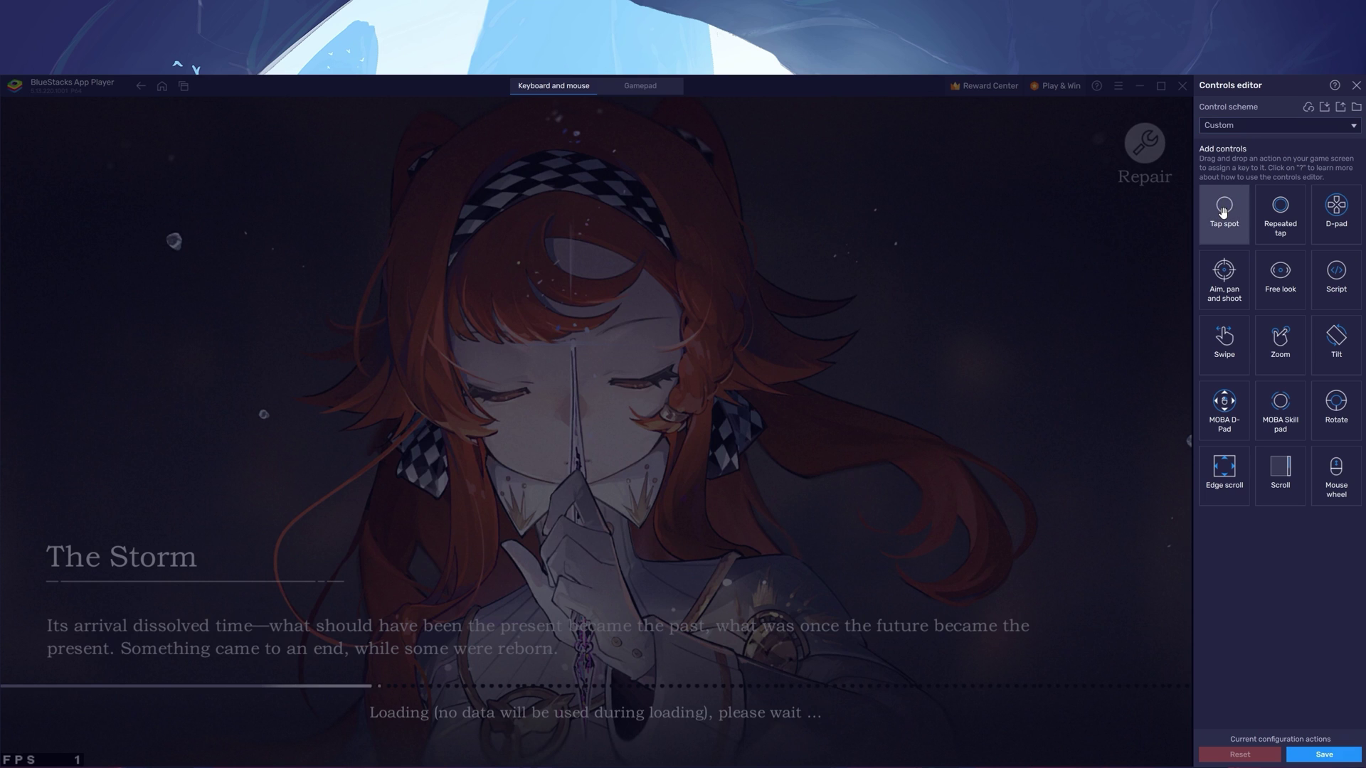
pyautogui.moveTo(1222, 210); pyautogui.dragTo(685, 293)
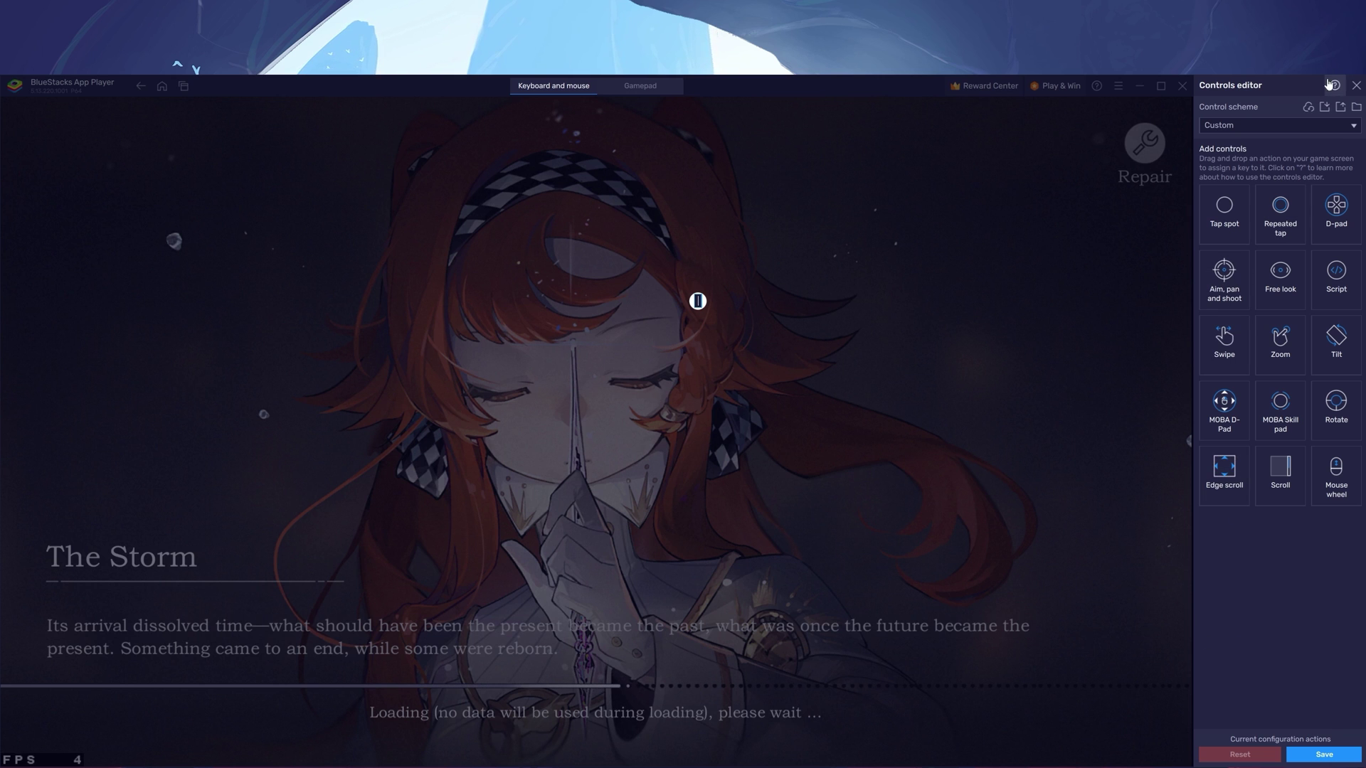
pyautogui.click(1356, 84)
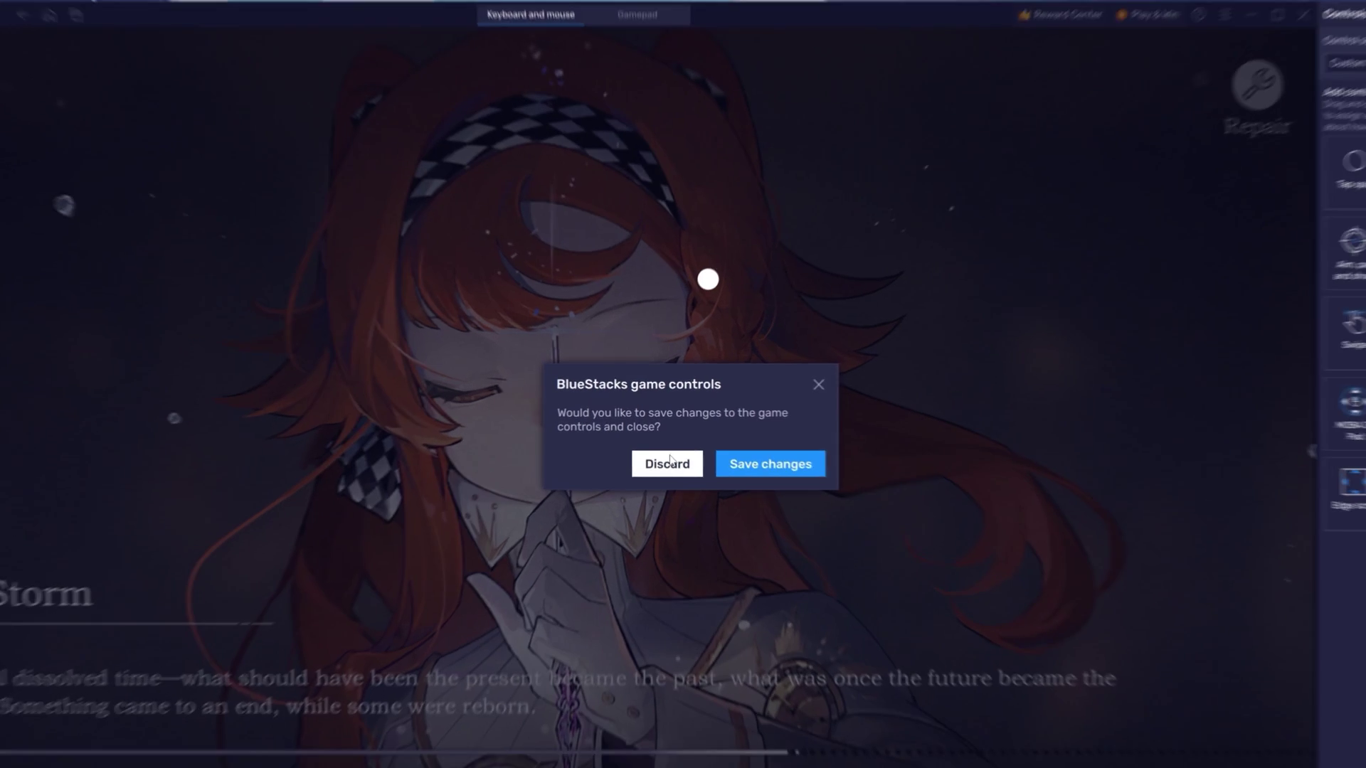
pyautogui.click(748, 451)
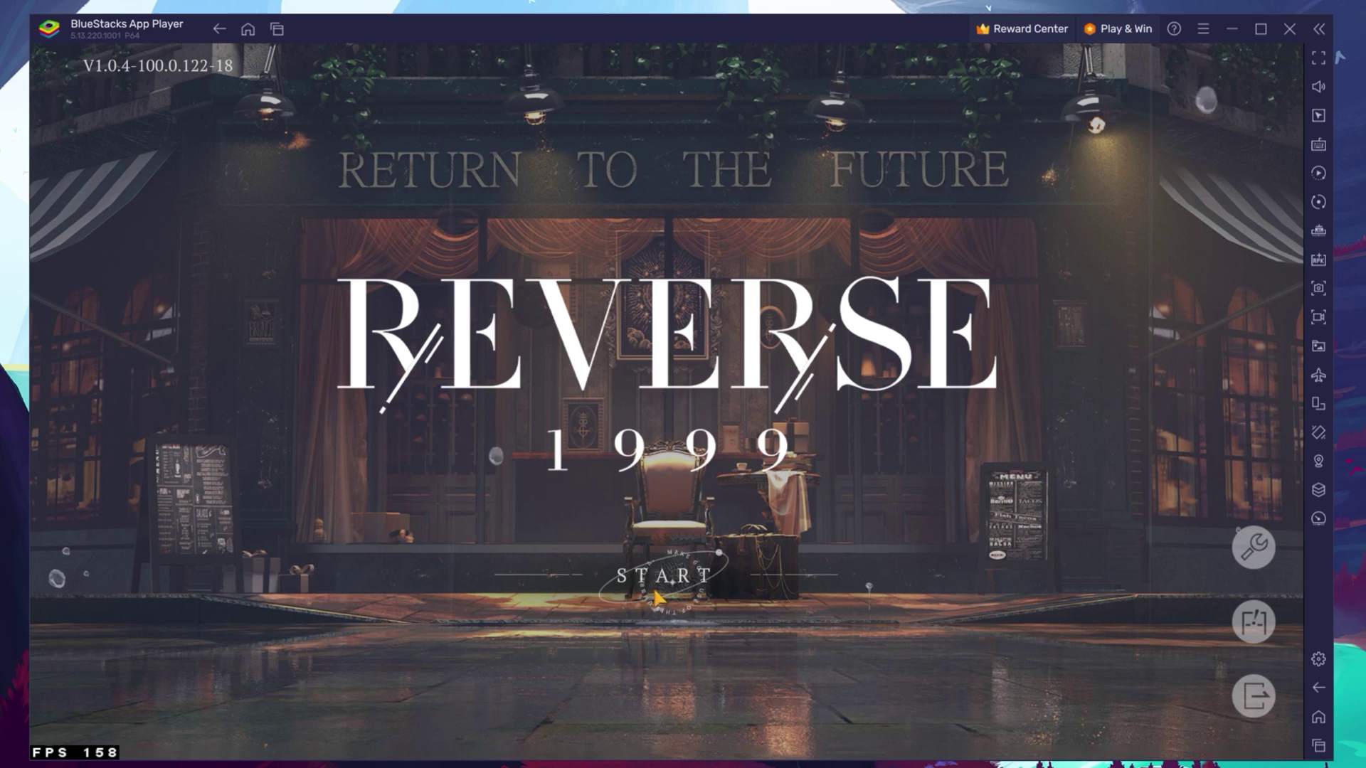
# Start the game from its title screen and open the in-game Graphics settings.
pyautogui.click(593, 507)
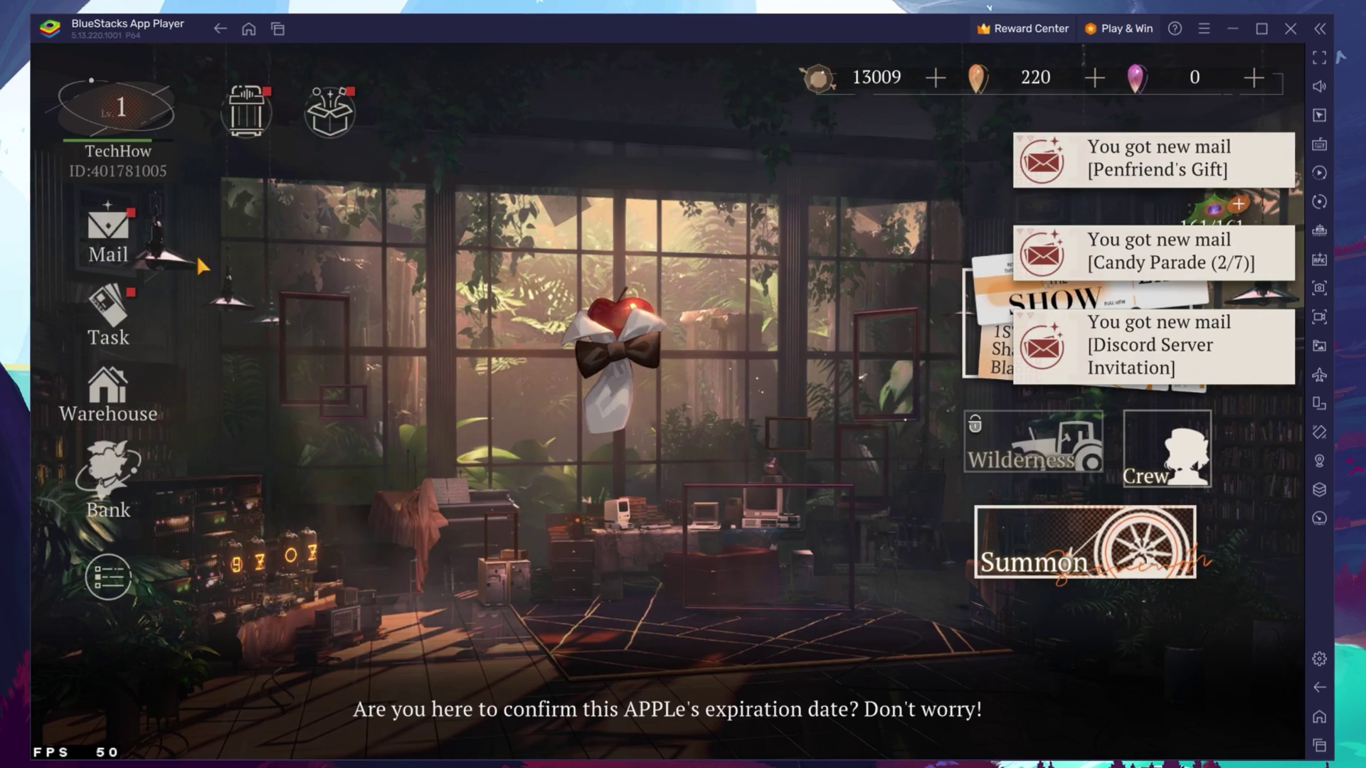
pyautogui.click(116, 106)
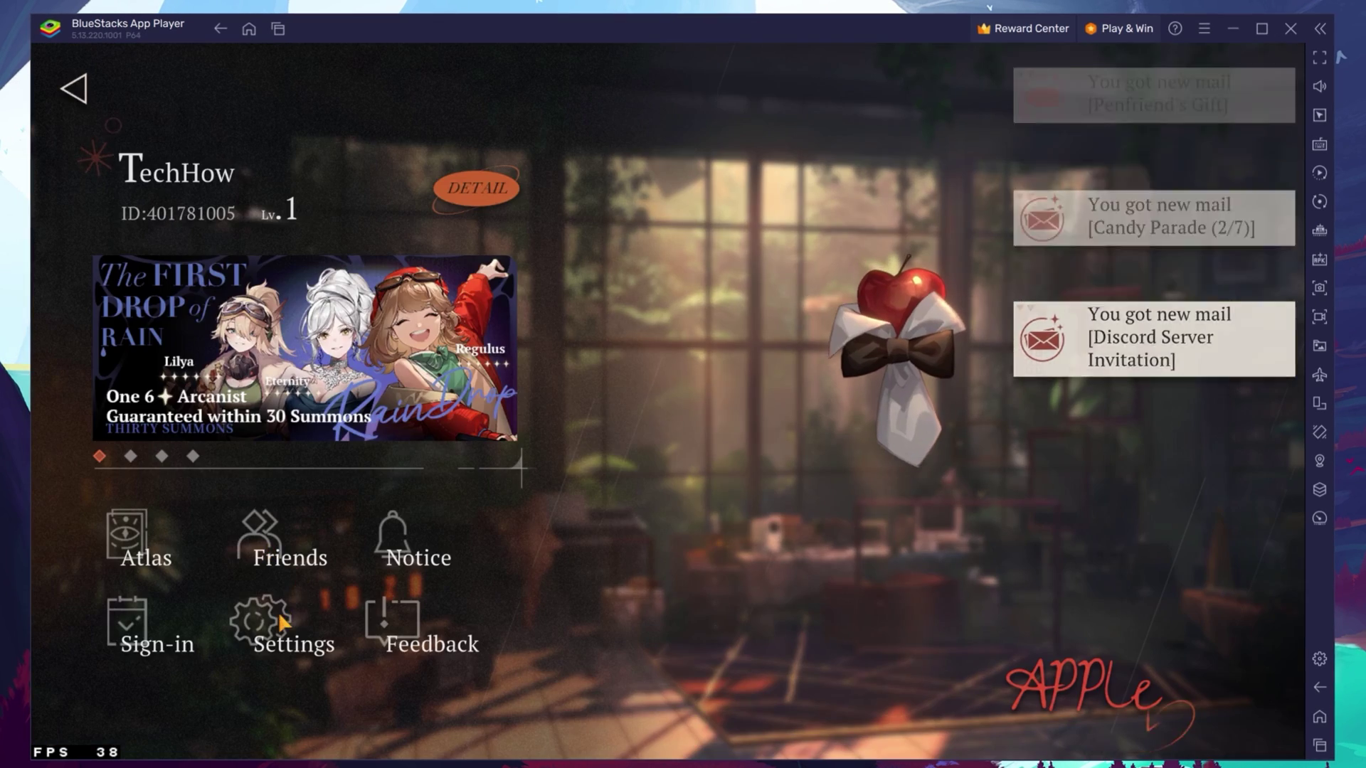
pyautogui.click(270, 615)
pyautogui.click(142, 279)
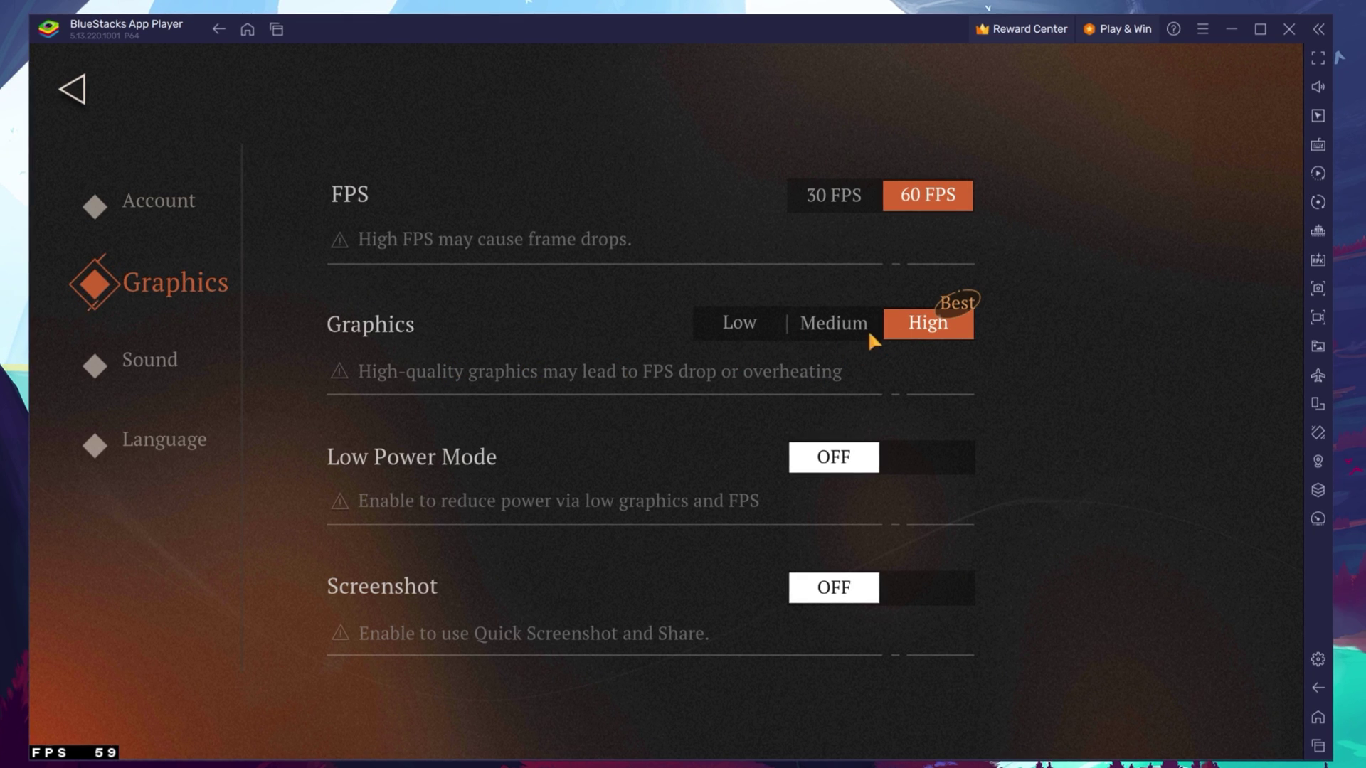
# Try the lower graphics and FPS options, and set Graphics to High and FPS to 60 FPS.
pyautogui.click(727, 331)
pyautogui.click(822, 330)
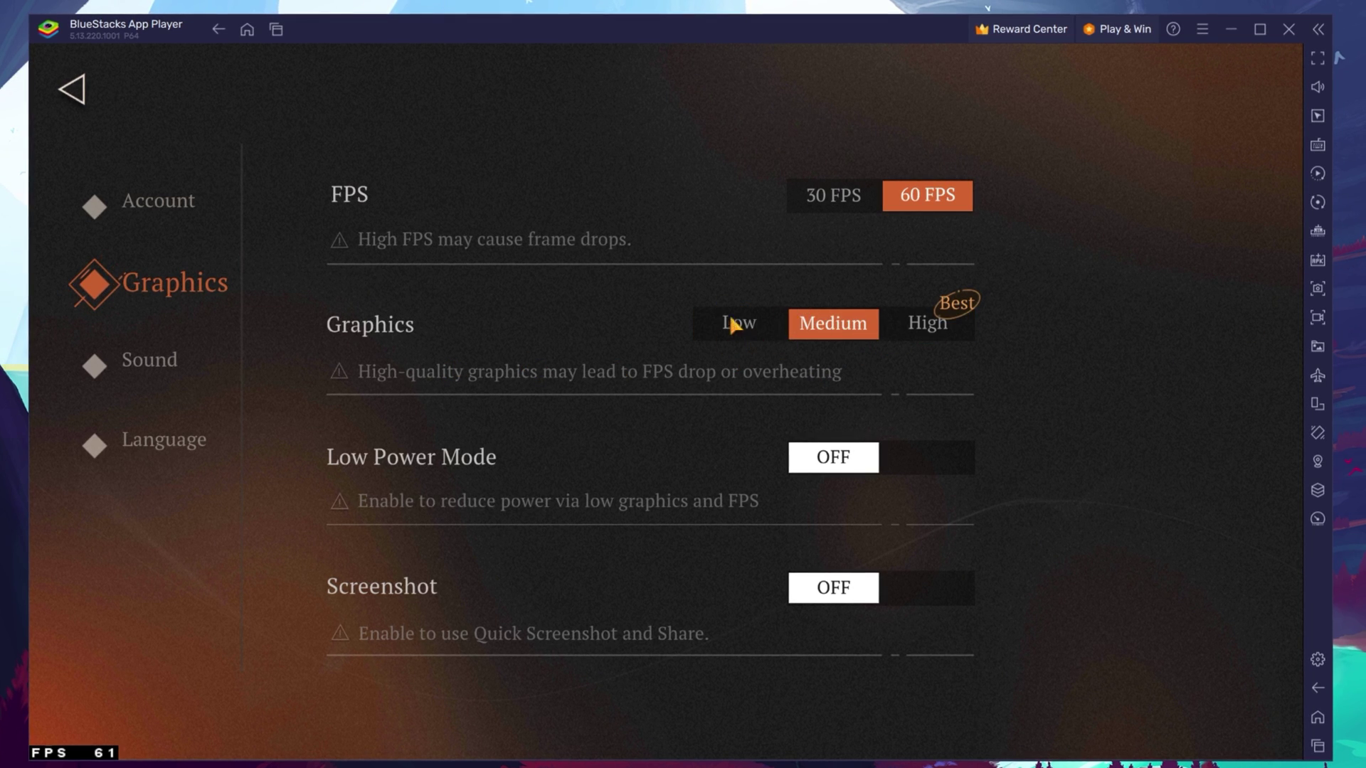
pyautogui.click(940, 331)
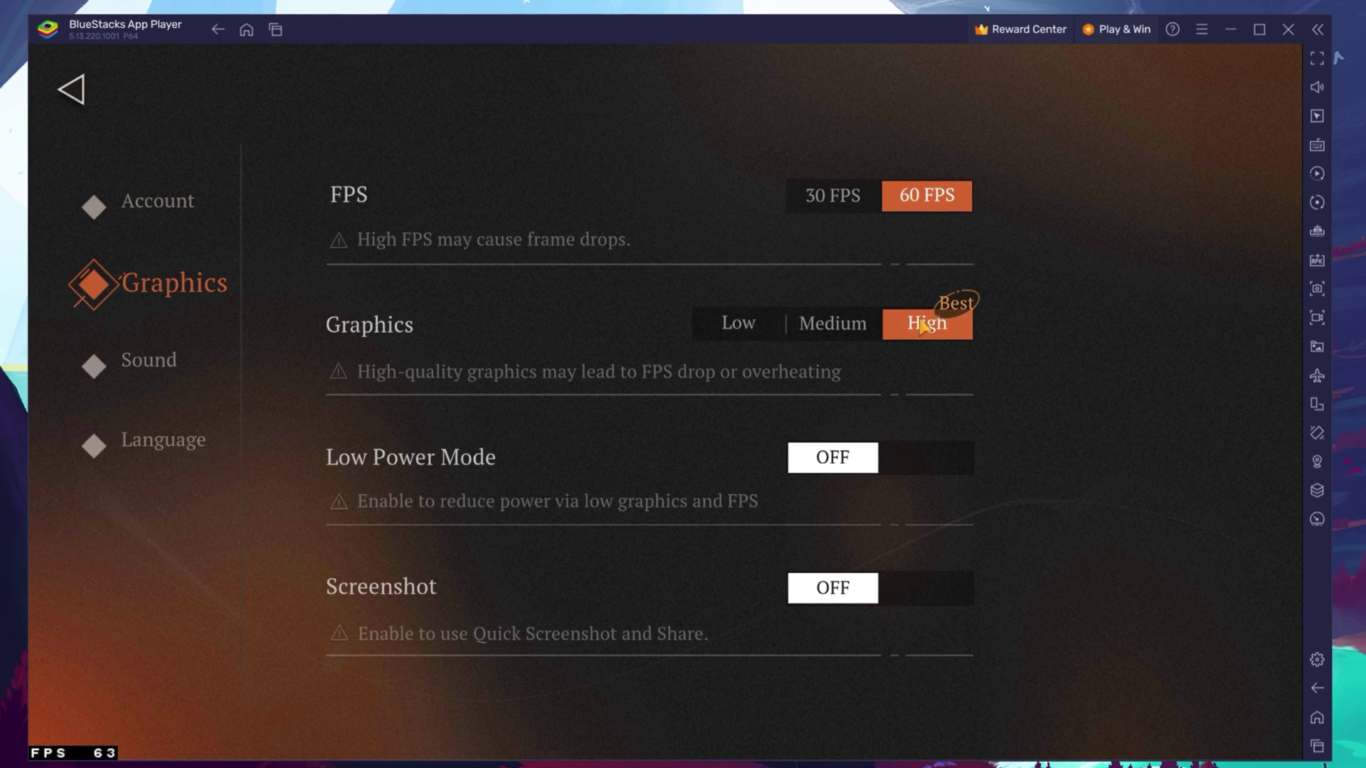
pyautogui.click(841, 197)
pyautogui.click(929, 199)
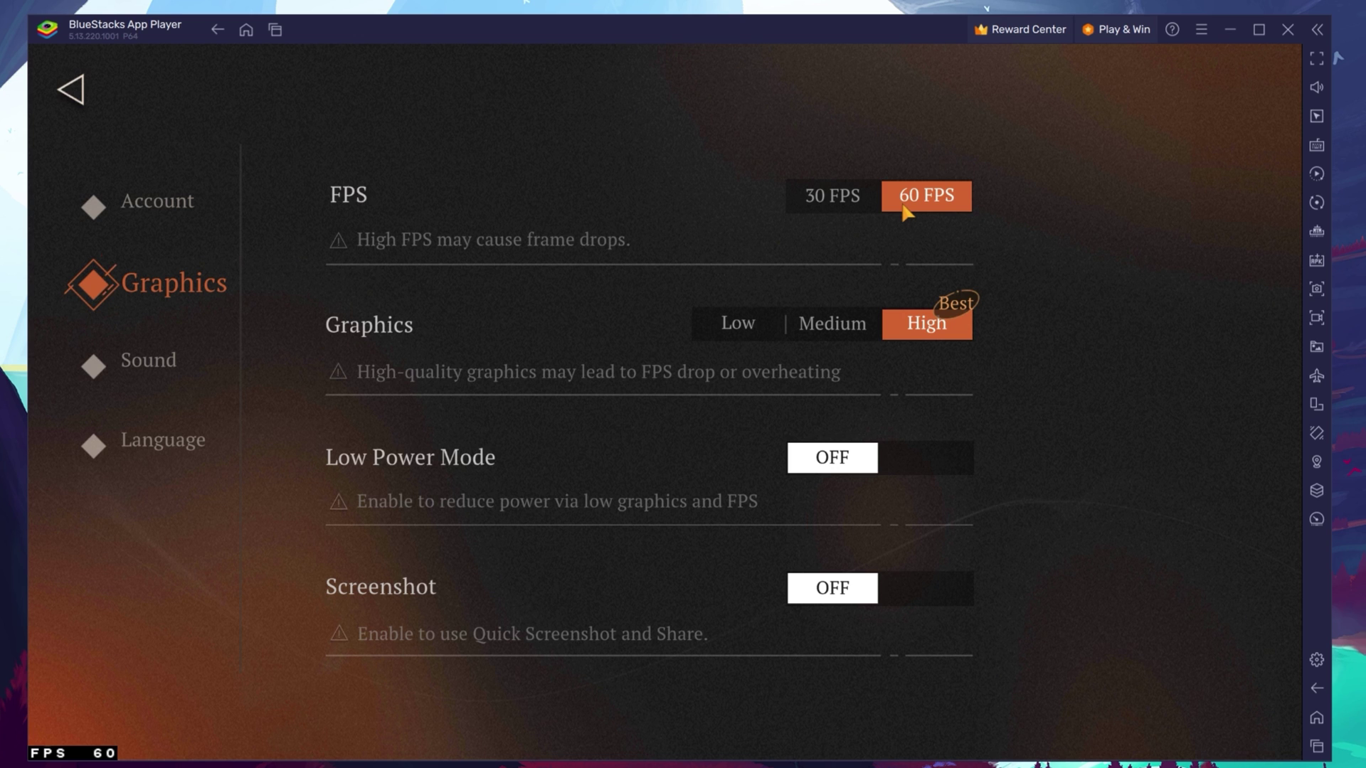
pyautogui.click(1288, 30)
pyautogui.click(745, 475)
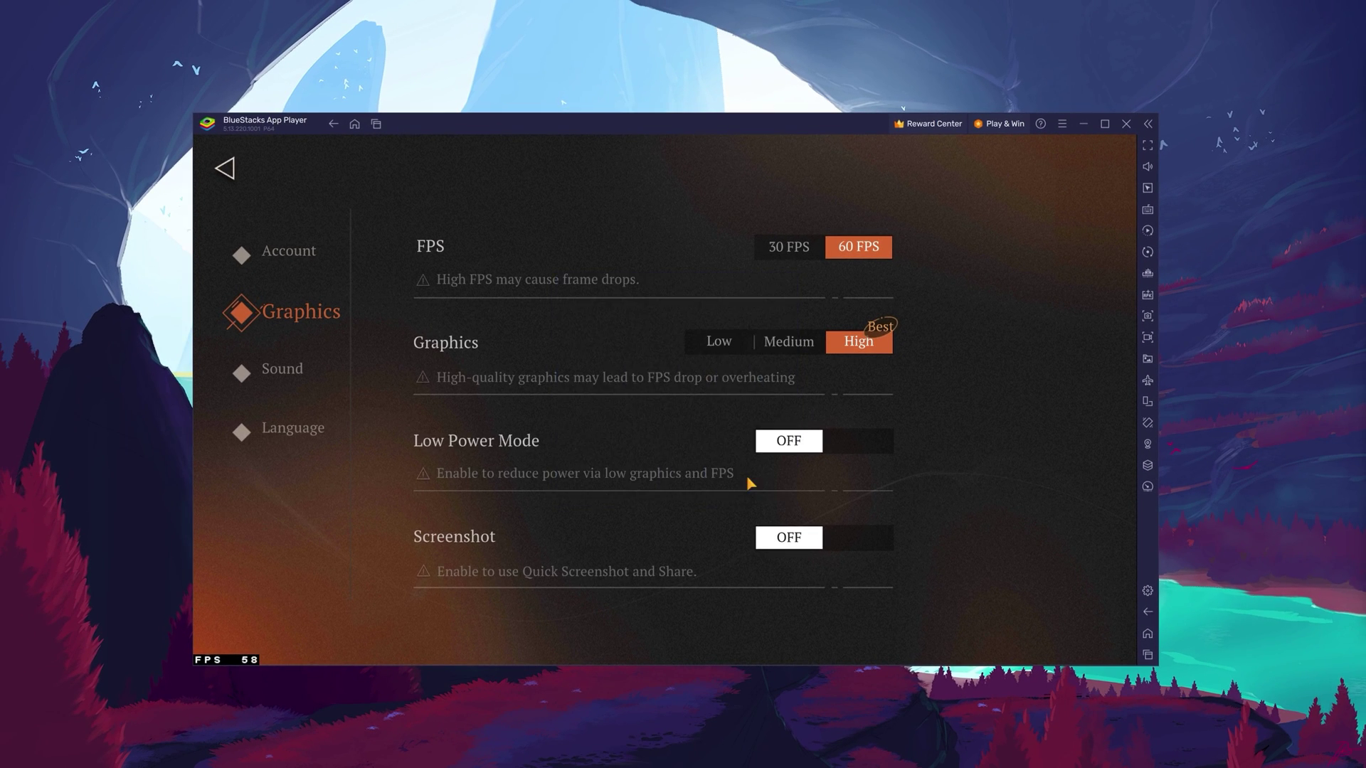